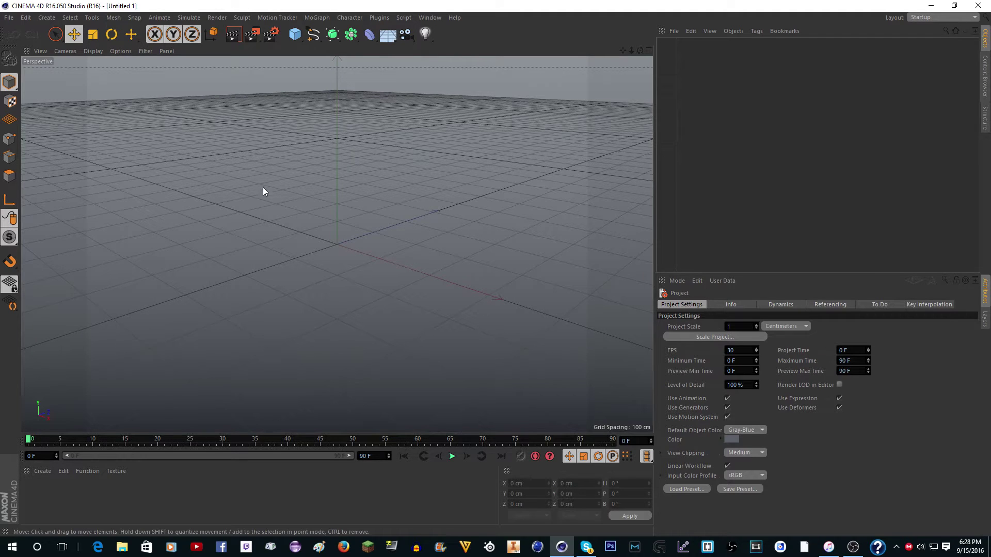
Step: Add a Text spline to the scene and set its text to "Derp"
{"action": "left_click", "coordinate": [320, 20]}
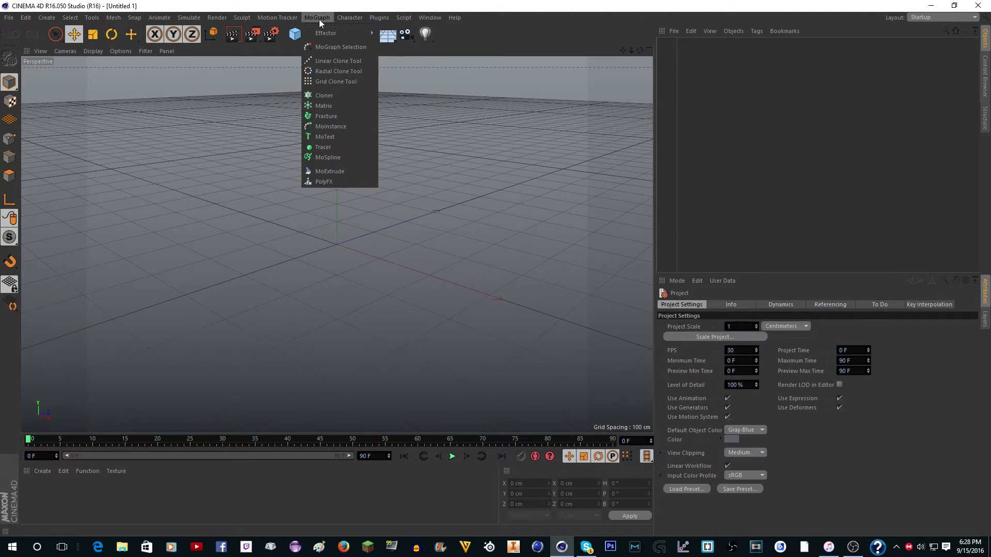
{"action": "left_click", "coordinate": [320, 22]}
{"action": "left_click", "coordinate": [315, 36]}
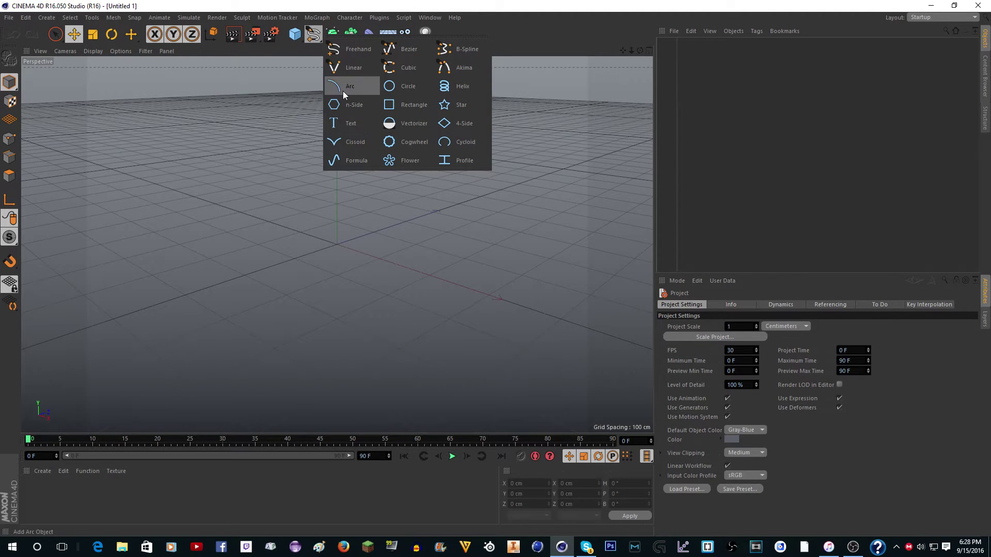
{"action": "left_click", "coordinate": [360, 129]}
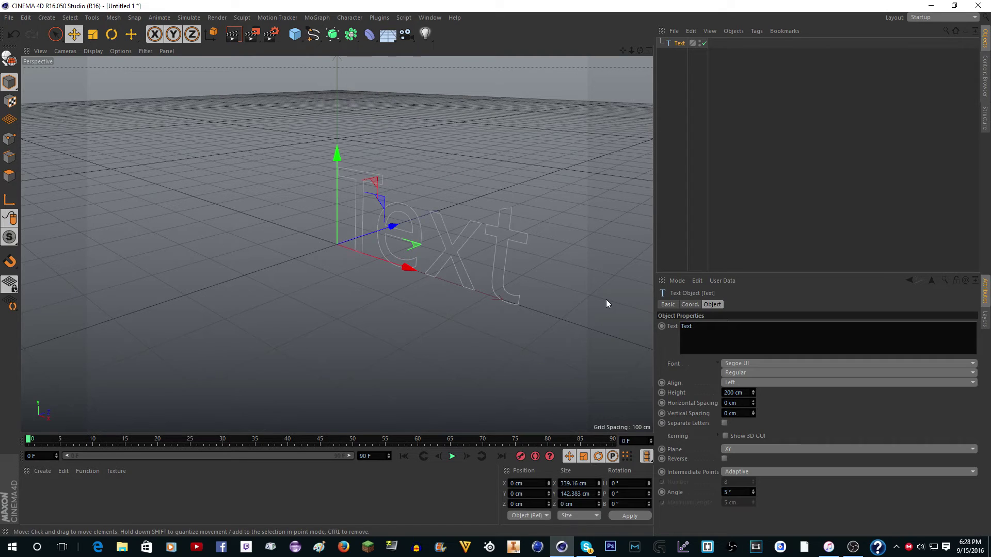
{"action": "left_click_drag", "start_coordinate": [703, 327], "coordinate": [621, 325]}
{"action": "type", "text": "Derp"}
Step: Set the alignment of the Derp text to Middle, leaving its font style at Regular
{"action": "left_click", "coordinate": [735, 373]}
{"action": "left_click", "coordinate": [736, 373]}
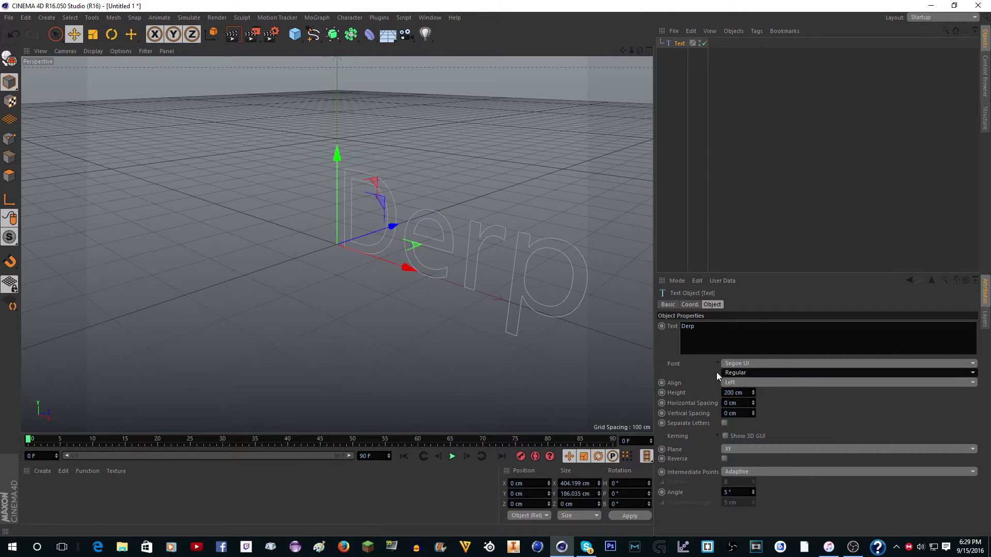
{"action": "left_click", "coordinate": [741, 383]}
{"action": "left_click", "coordinate": [745, 404]}
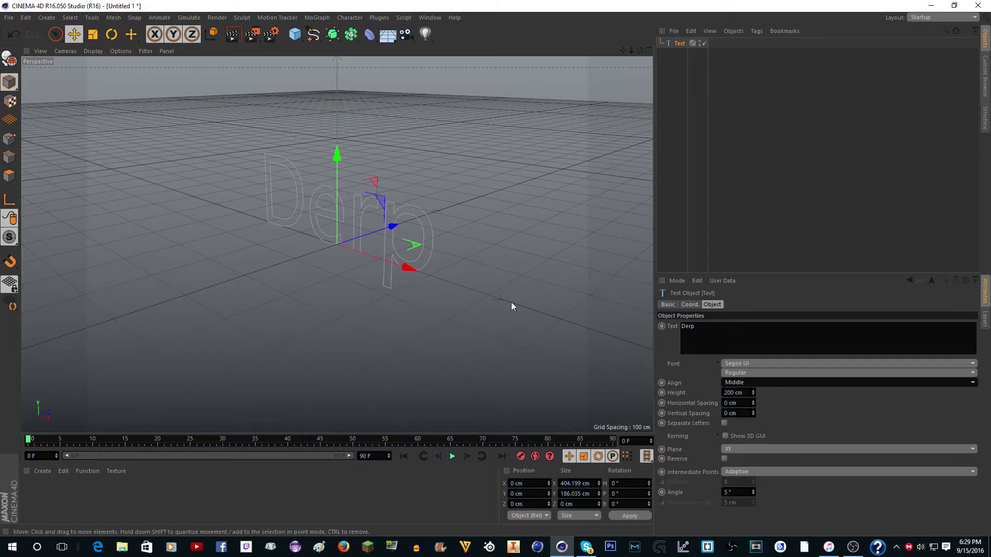
Step: Convert the parametric Text object into an editable spline
{"action": "scroll", "coordinate": [326, 182], "scroll_direction": "up", "scroll_amount": 5}
{"action": "scroll", "coordinate": [327, 266], "scroll_direction": "down", "scroll_amount": 5}
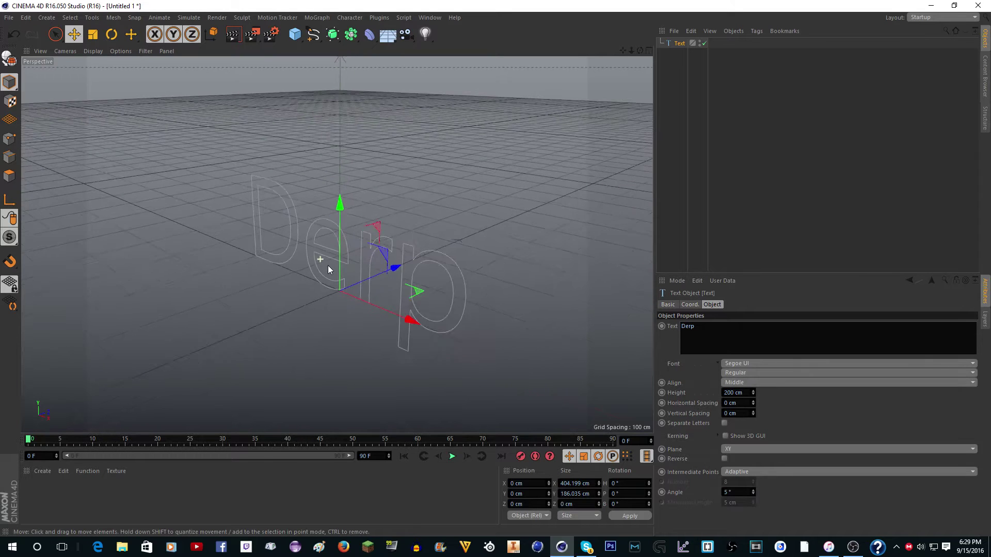
{"action": "scroll", "coordinate": [330, 267], "scroll_direction": "up", "scroll_amount": 4}
{"action": "scroll", "coordinate": [330, 267], "scroll_direction": "down", "scroll_amount": 4}
{"action": "scroll", "coordinate": [330, 268], "scroll_direction": "up", "scroll_amount": 3}
{"action": "left_click_drag", "start_coordinate": [643, 52], "coordinate": [704, 53]}
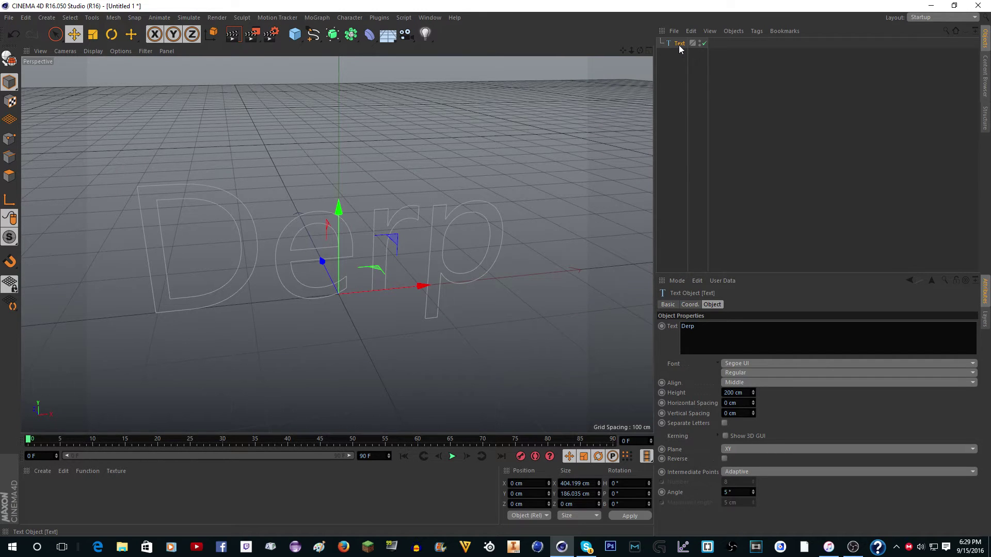
{"action": "key", "text": "c"}
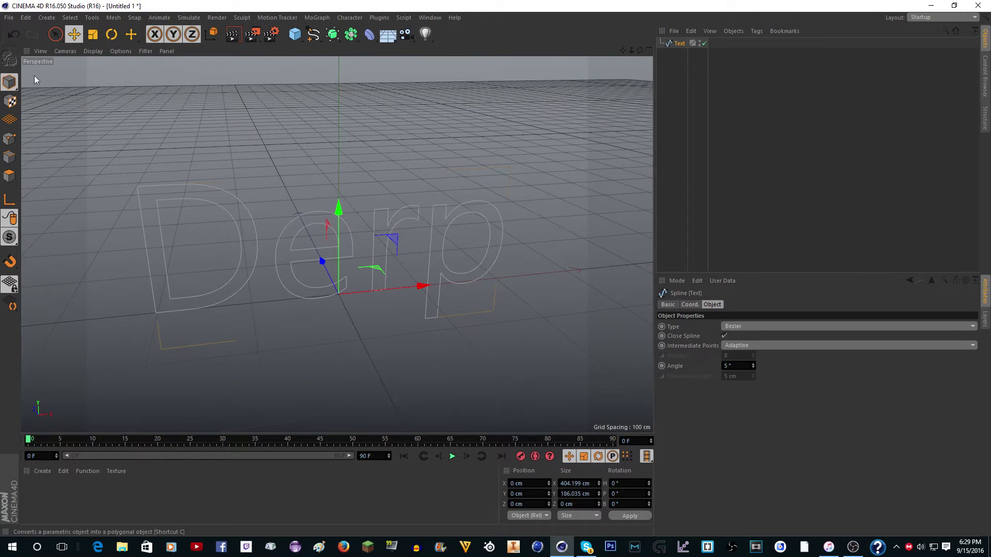
Step: Try moving the text spline upward along its Y axis and undo the move
{"action": "scroll", "coordinate": [401, 219], "scroll_direction": "down", "scroll_amount": 4}
{"action": "scroll", "coordinate": [355, 217], "scroll_direction": "up", "scroll_amount": 4}
{"action": "scroll", "coordinate": [333, 246], "scroll_direction": "up", "scroll_amount": 2}
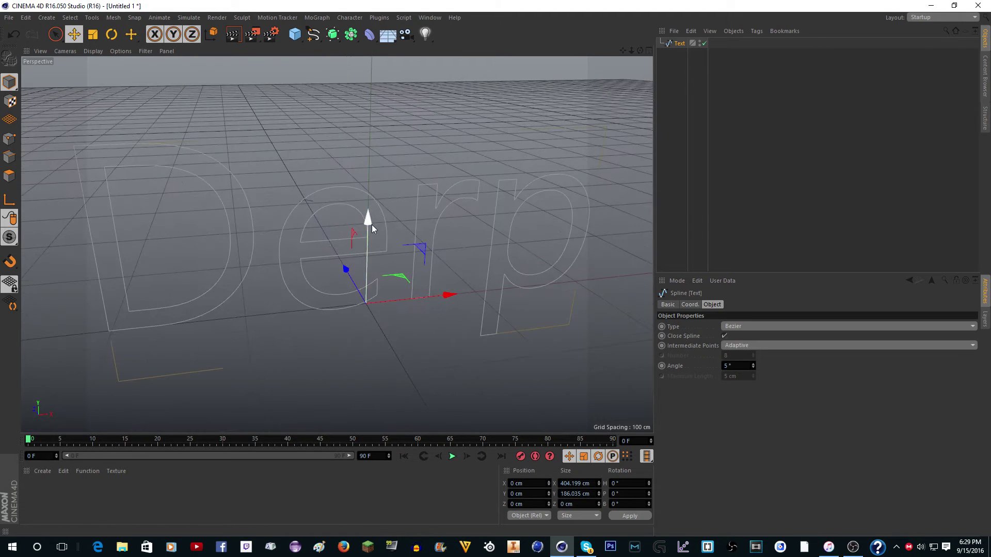
{"action": "left_click_drag", "start_coordinate": [372, 225], "coordinate": [367, 200]}
{"action": "key", "text": "ctrl+z"}
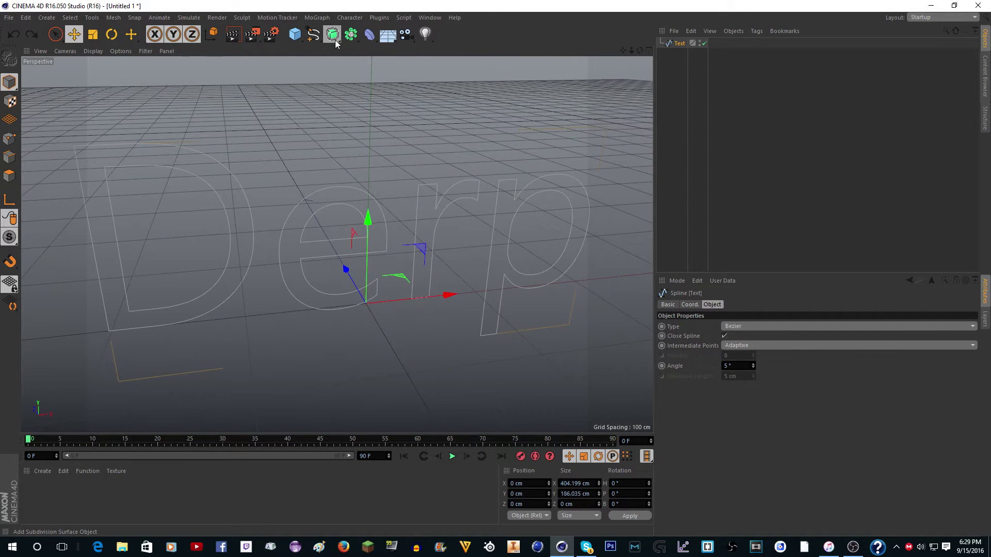
Step: Add an Extrude generator, make the text spline its child, and select the generator together with the spline
{"action": "left_click", "coordinate": [334, 39]}
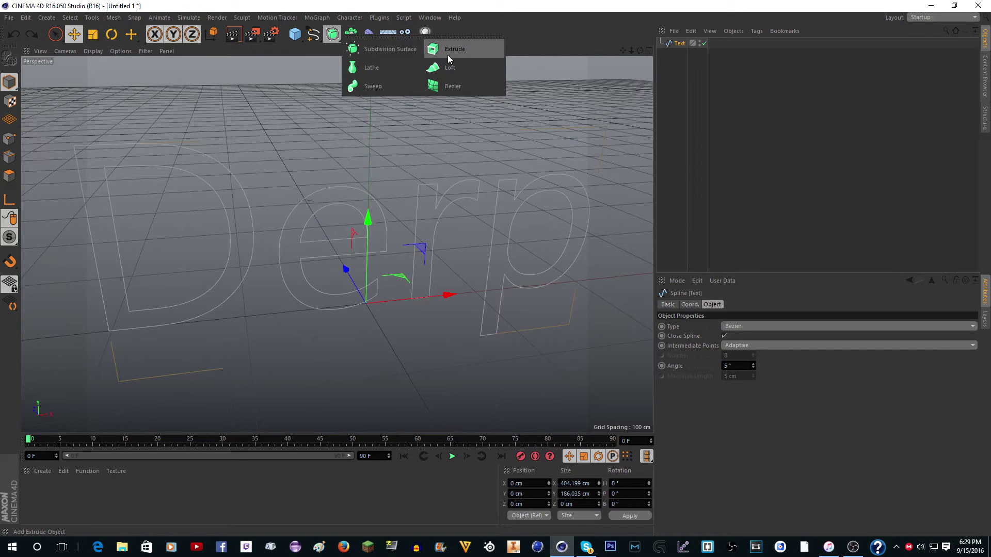
{"action": "left_click", "coordinate": [448, 55]}
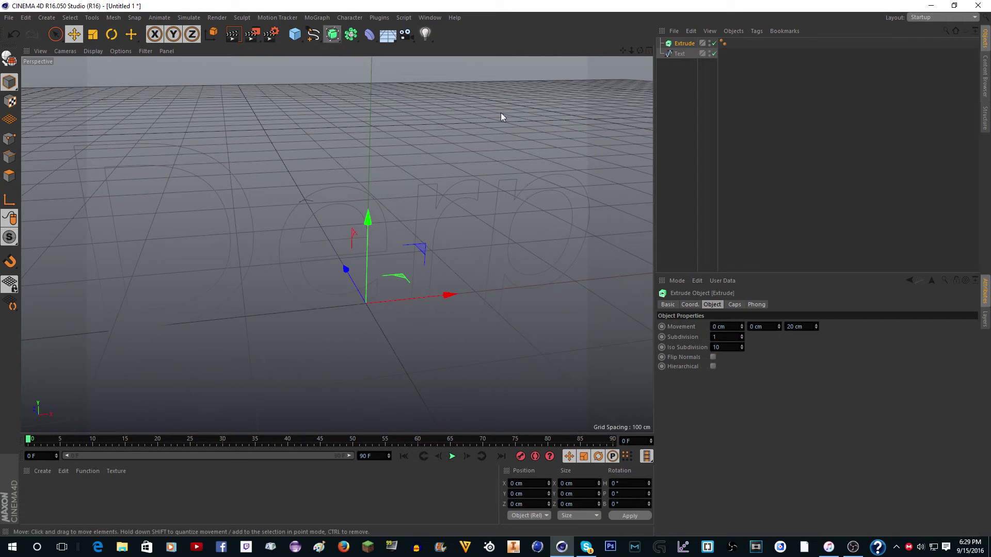
{"action": "left_click_drag", "start_coordinate": [680, 53], "coordinate": [563, 52]}
{"action": "left_click", "coordinate": [684, 44]}
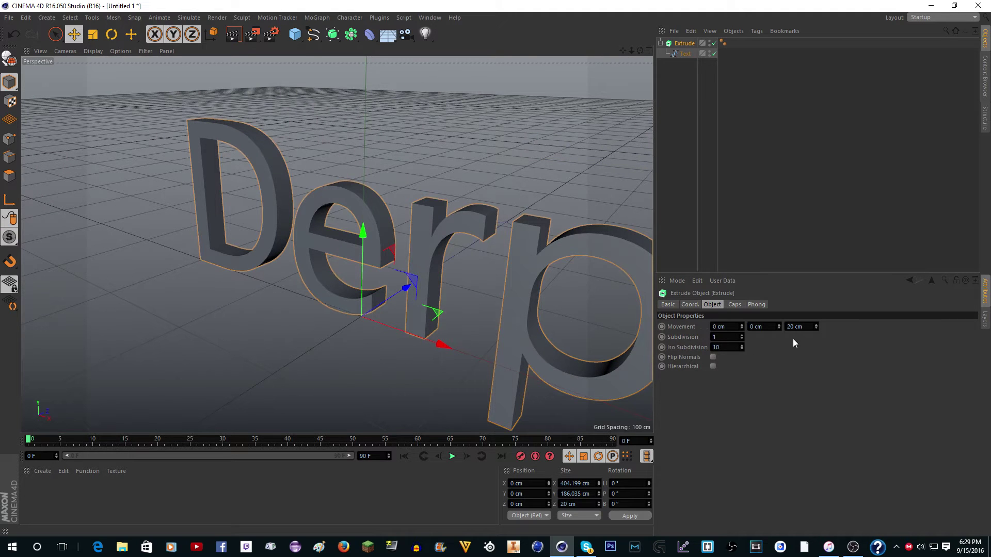
Step: Set the Extrude object's Z movement to 0 cm and render a preview of the flat text in the viewport
{"action": "scroll", "coordinate": [147, 235], "scroll_direction": "down", "scroll_amount": 5}
{"action": "scroll", "coordinate": [247, 244], "scroll_direction": "up", "scroll_amount": 4}
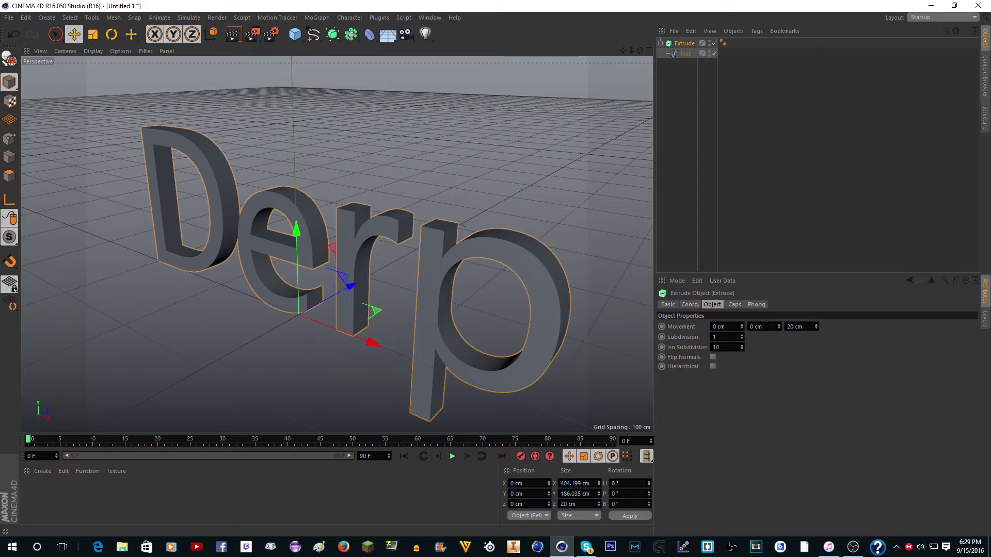
{"action": "key", "text": "Return"}
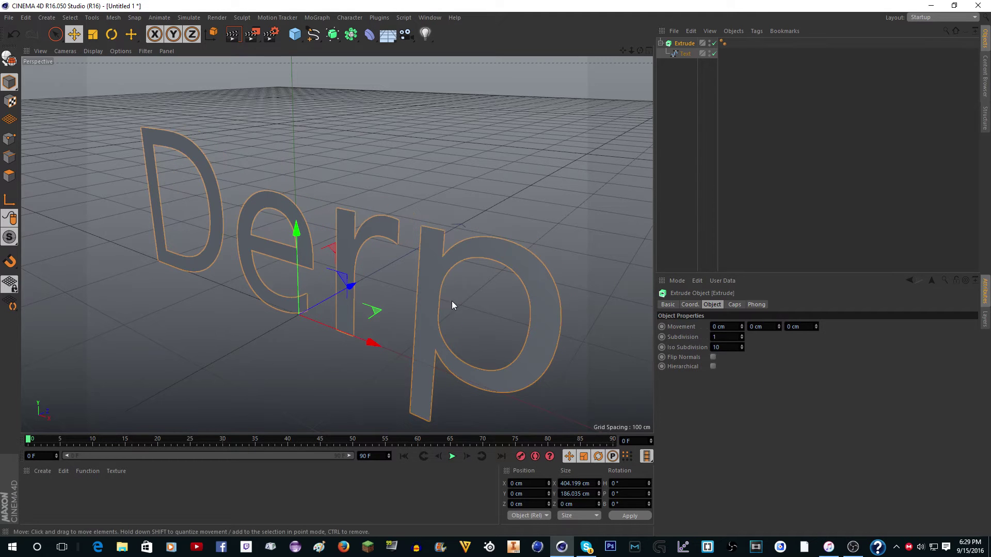
{"action": "left_click", "coordinate": [236, 38]}
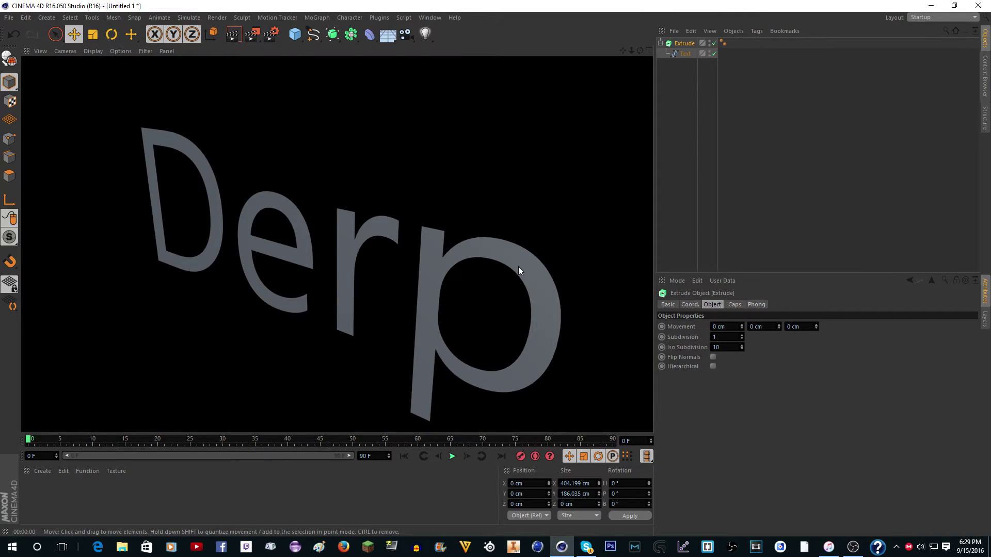
Step: Convert the Extrude object into an editable polygon object, and undo a trial move along its Y axis
{"action": "scroll", "coordinate": [518, 267], "scroll_direction": "down", "scroll_amount": 2}
{"action": "scroll", "coordinate": [517, 268], "scroll_direction": "up", "scroll_amount": 1}
{"action": "left_click_drag", "start_coordinate": [641, 51], "coordinate": [614, 103]}
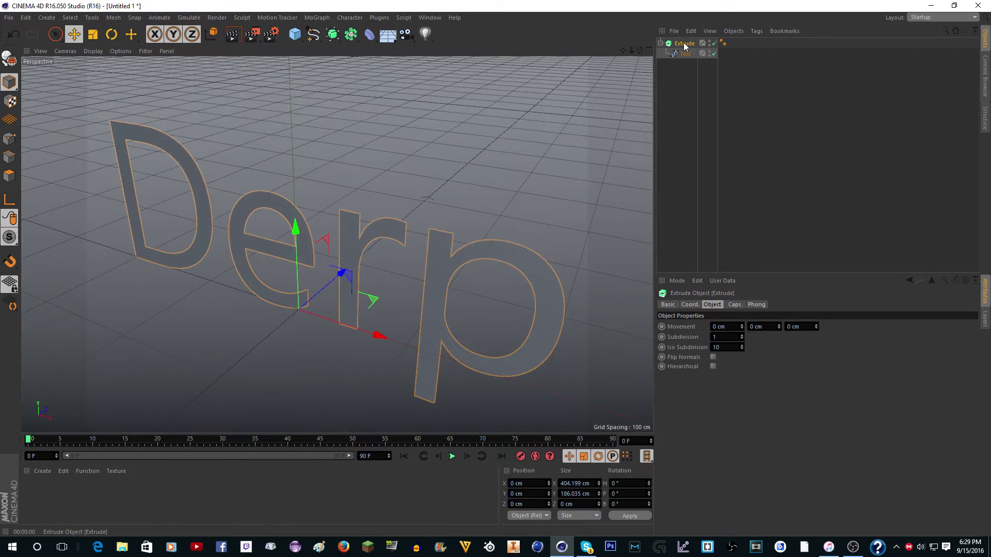
{"action": "key", "text": "c"}
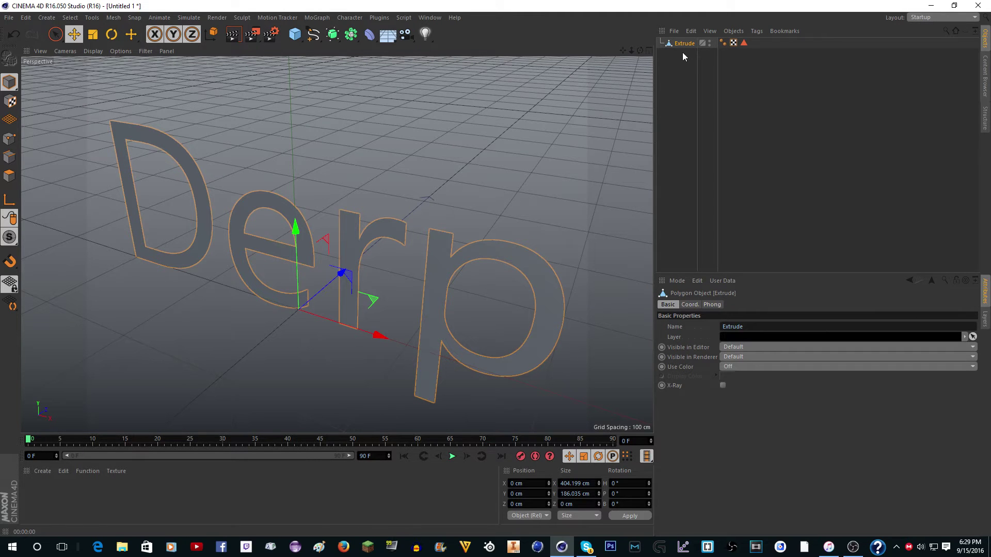
{"action": "left_click_drag", "start_coordinate": [296, 228], "coordinate": [330, 167]}
{"action": "key", "text": "ctrl+z"}
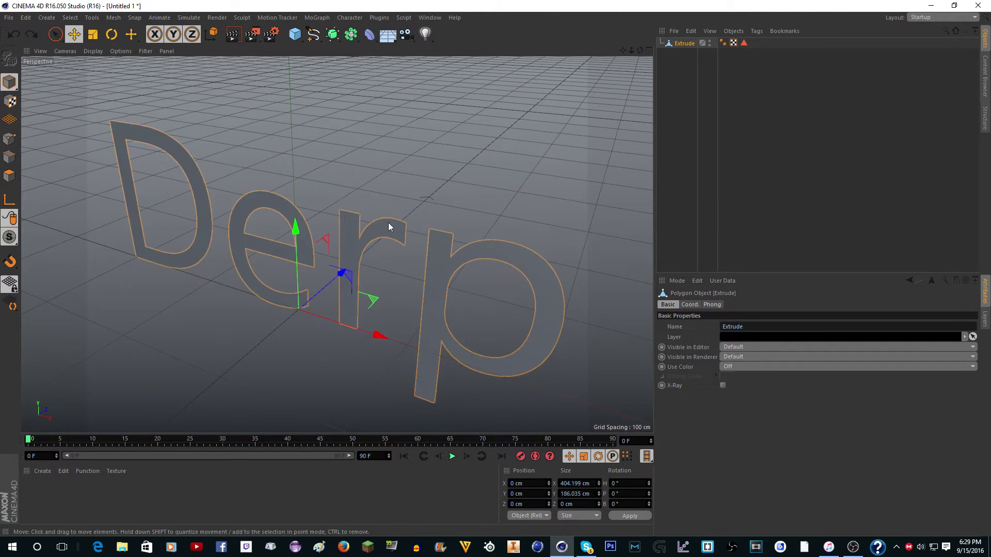
Step: In polygon mode, slice the Derp letters into irregular pieces with about a dozen crossing Knife line cuts
{"action": "scroll", "coordinate": [426, 248], "scroll_direction": "down", "scroll_amount": 4}
{"action": "scroll", "coordinate": [397, 231], "scroll_direction": "up", "scroll_amount": 3}
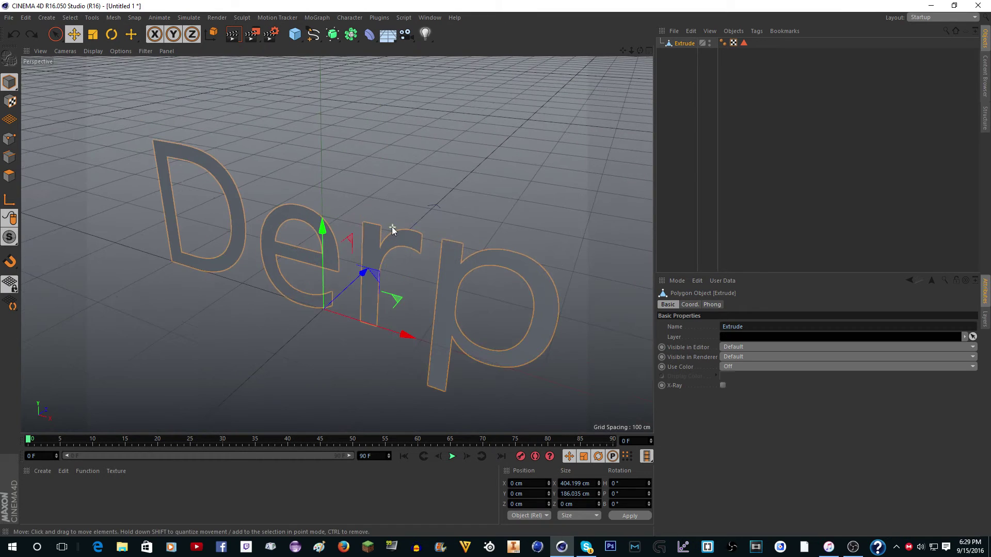
{"action": "left_click", "coordinate": [10, 176]}
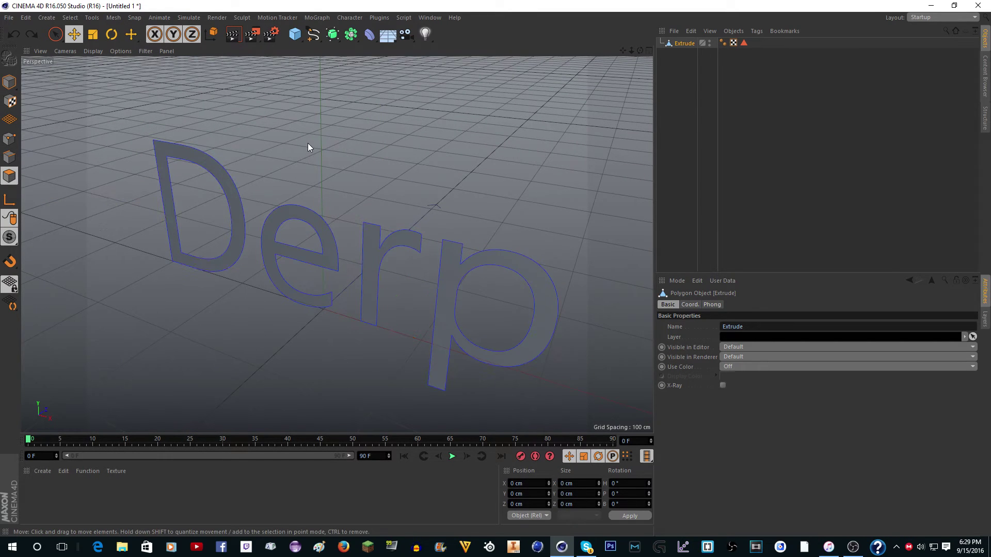
{"action": "key", "text": "k"}
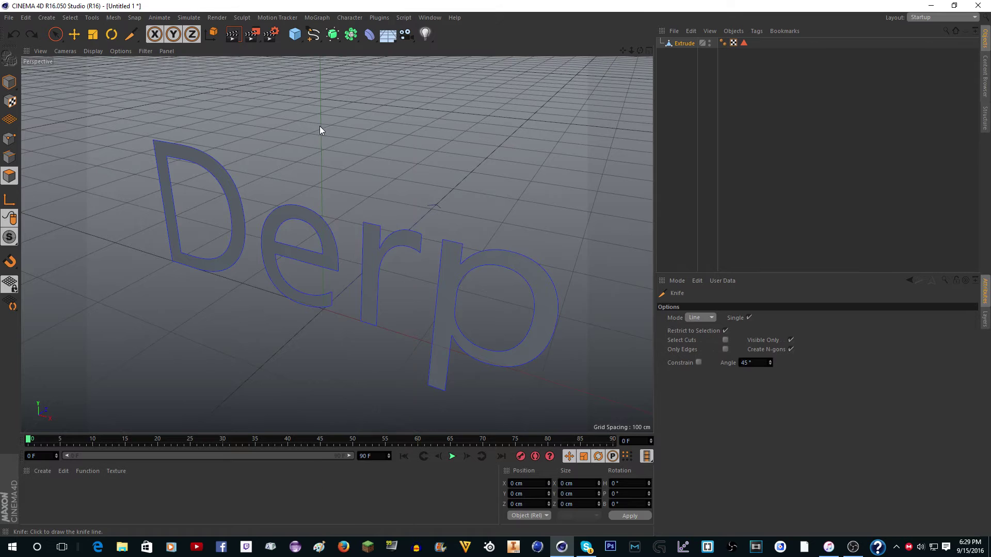
{"action": "right_click", "coordinate": [320, 126]}
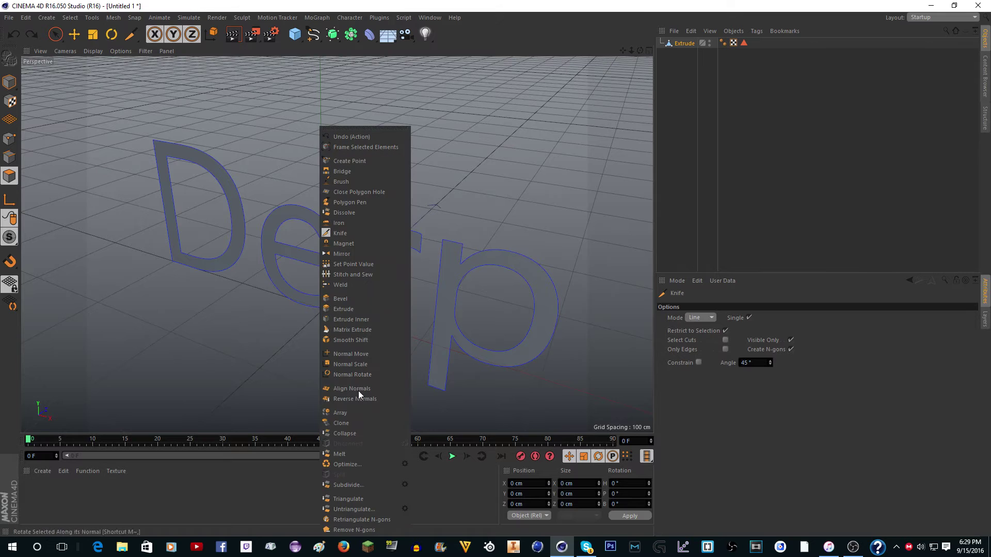
{"action": "left_click", "coordinate": [392, 234]}
{"action": "left_click_drag", "start_coordinate": [132, 98], "coordinate": [361, 362]}
{"action": "left_click_drag", "start_coordinate": [451, 139], "coordinate": [67, 317]}
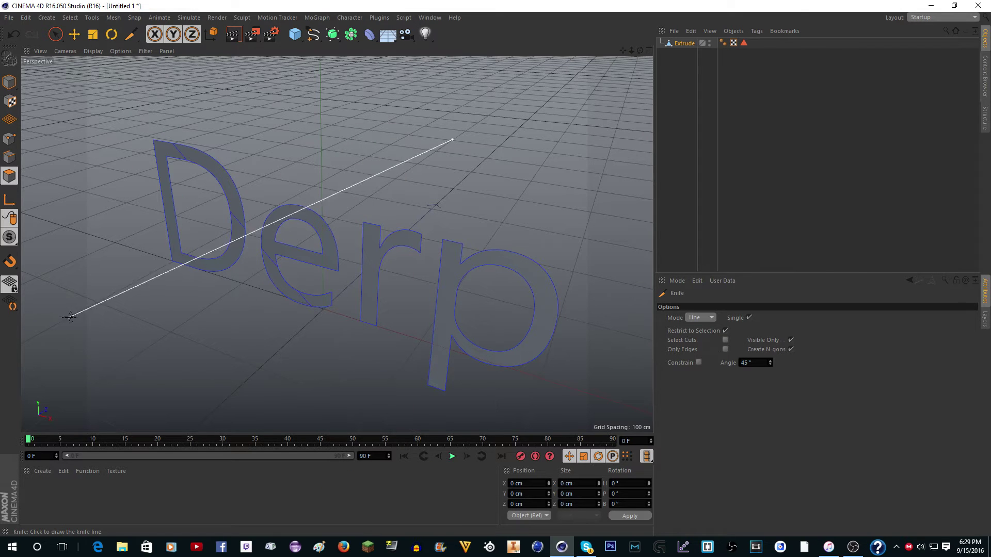
{"action": "left_click_drag", "start_coordinate": [118, 228], "coordinate": [436, 168]}
{"action": "left_click_drag", "start_coordinate": [266, 135], "coordinate": [449, 413]}
{"action": "left_click_drag", "start_coordinate": [533, 398], "coordinate": [422, 105]}
{"action": "left_click_drag", "start_coordinate": [580, 281], "coordinate": [294, 361]}
{"action": "left_click_drag", "start_coordinate": [396, 161], "coordinate": [522, 438]}
{"action": "mouse_move", "coordinate": [599, 357]}
{"action": "left_mouse_down"}
{"action": "mouse_move", "coordinate": [228, 273]}
{"action": "mouse_move", "coordinate": [143, 161]}
{"action": "left_mouse_up"}
{"action": "left_click_drag", "start_coordinate": [360, 157], "coordinate": [207, 379]}
{"action": "left_click_drag", "start_coordinate": [288, 350], "coordinate": [15, 43]}
{"action": "left_click_drag", "start_coordinate": [248, 131], "coordinate": [125, 274]}
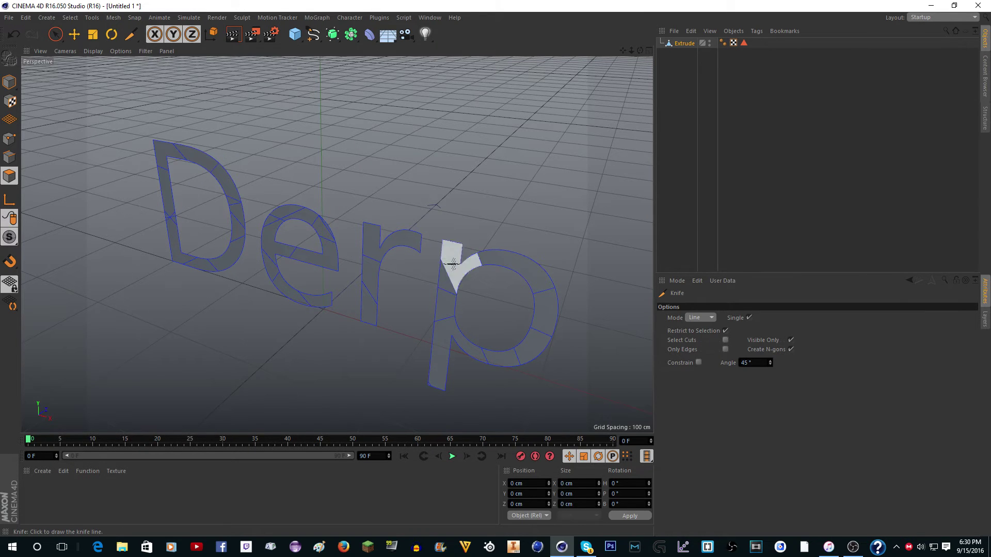
{"action": "left_click_drag", "start_coordinate": [388, 193], "coordinate": [362, 354]}
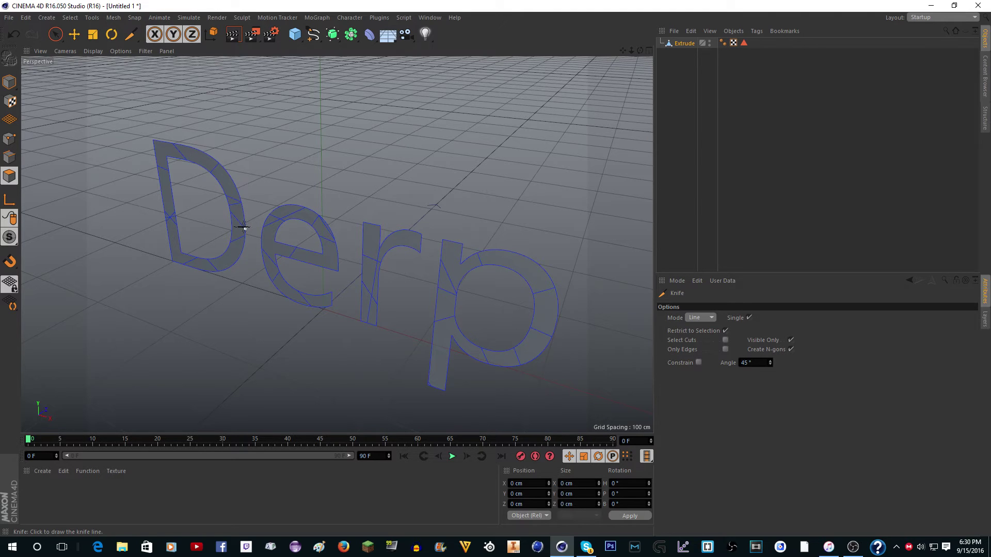
Step: Select all polygons of the sliced Derp lettering
{"action": "key", "text": "ctrl+a"}
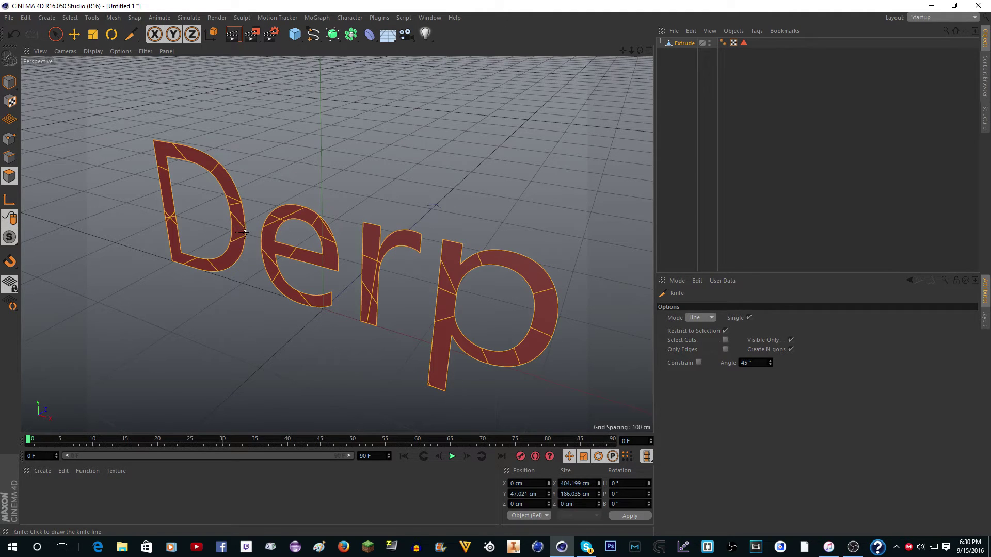
{"action": "scroll", "coordinate": [309, 277], "scroll_direction": "up", "scroll_amount": 3}
{"action": "scroll", "coordinate": [309, 271], "scroll_direction": "down", "scroll_amount": 4}
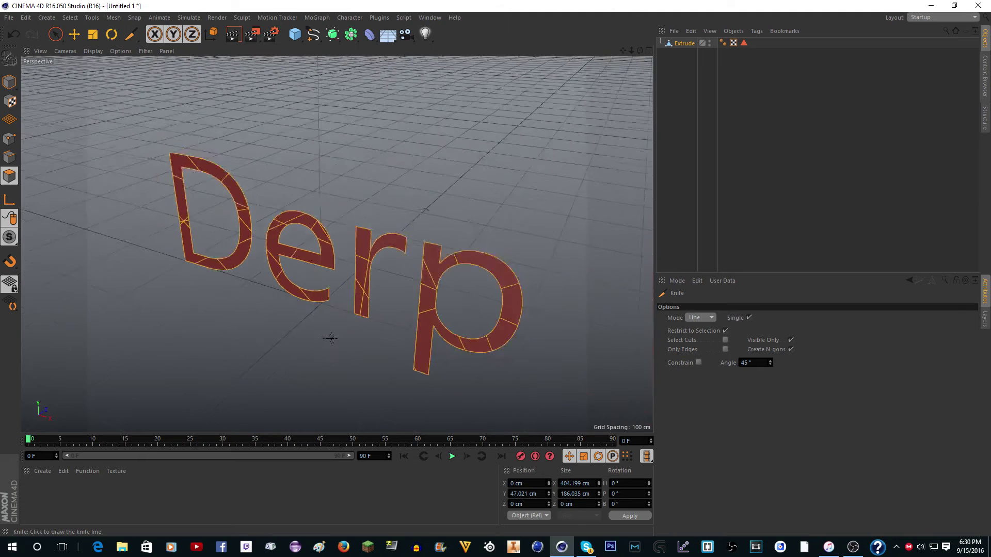
{"action": "scroll", "coordinate": [330, 337], "scroll_direction": "up", "scroll_amount": 4}
{"action": "scroll", "coordinate": [339, 271], "scroll_direction": "down", "scroll_amount": 2}
{"action": "right_click", "coordinate": [322, 205]}
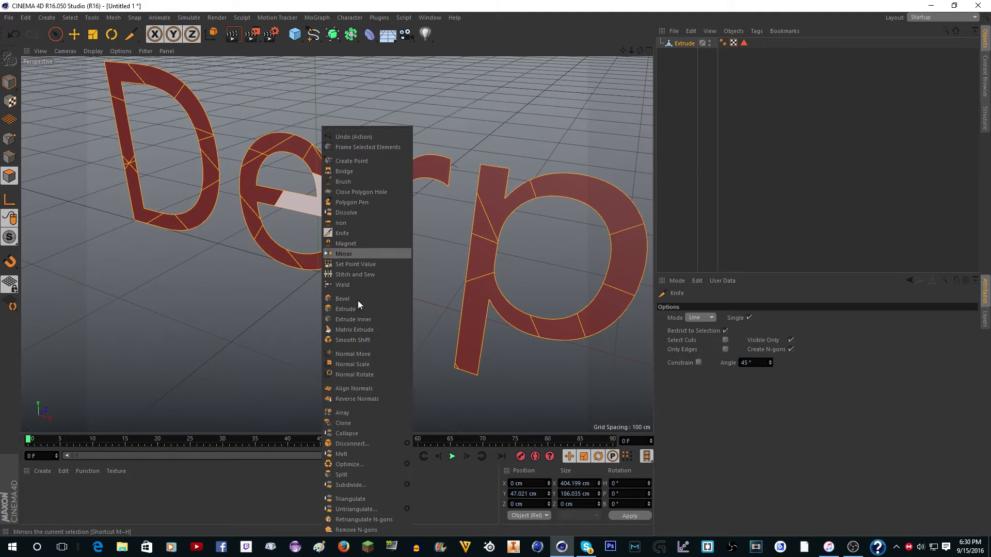
{"action": "left_click", "coordinate": [368, 452]}
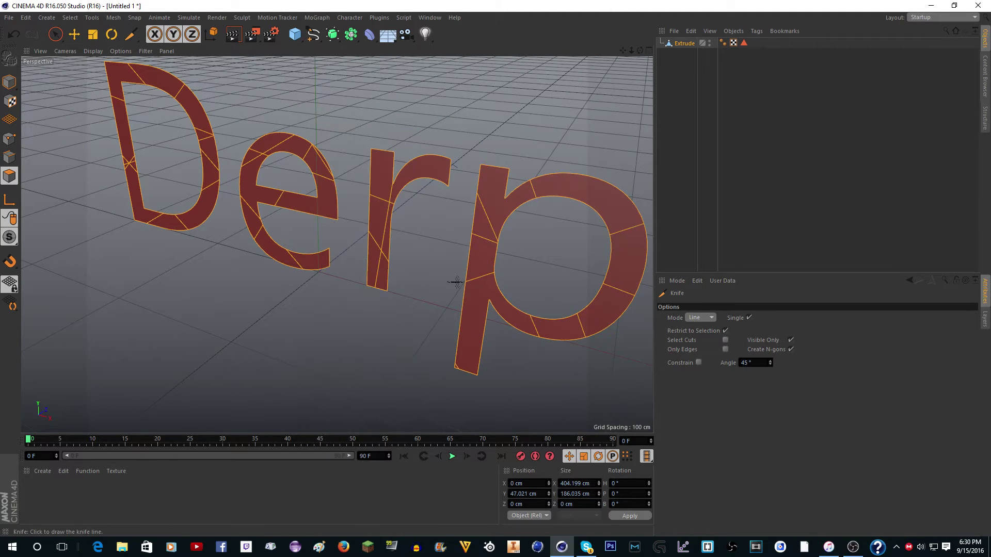
{"action": "right_click", "coordinate": [257, 167]}
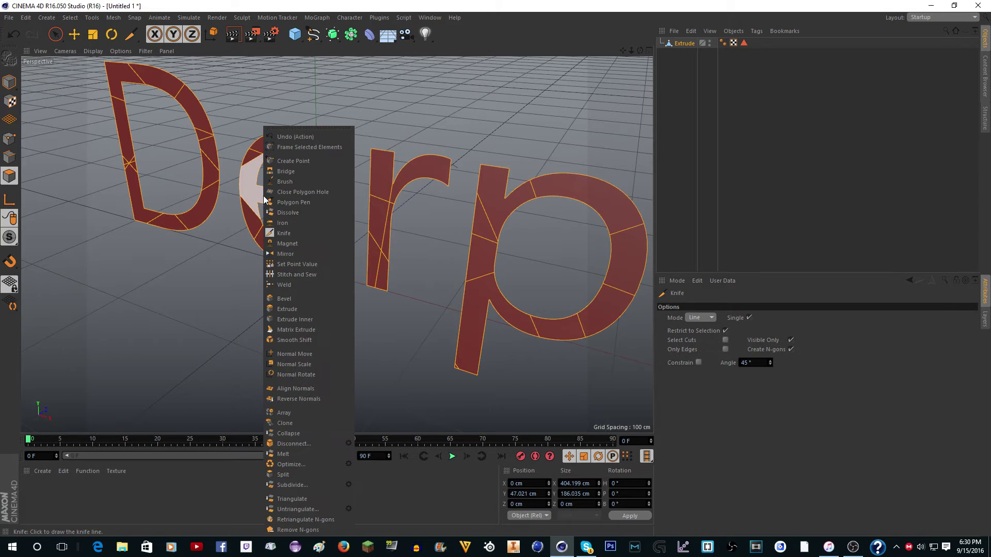
{"action": "left_click", "coordinate": [345, 445]}
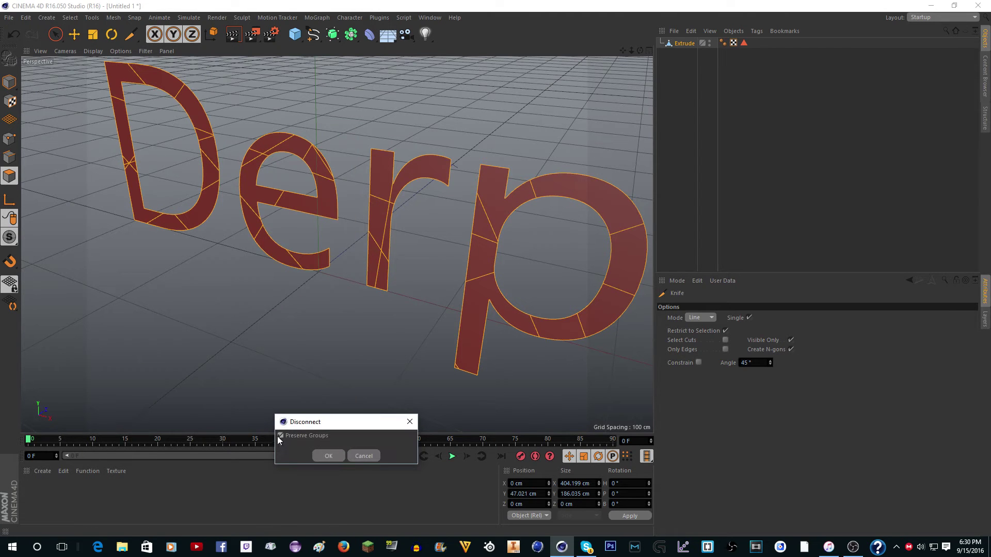
{"action": "left_click", "coordinate": [364, 456]}
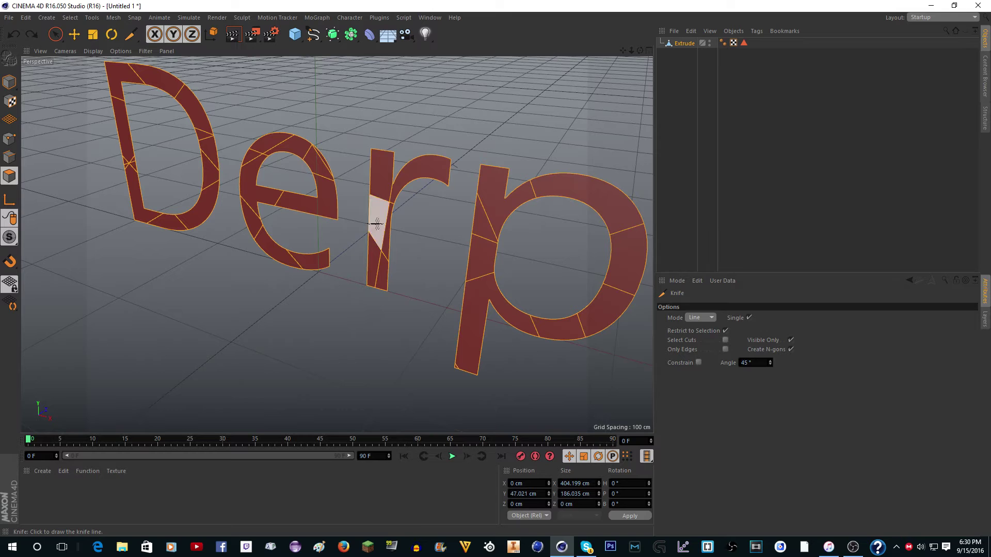
Step: Disconnect the selected polygons of the sliced Derp lettering from each other with Preserve Groups turned off
{"action": "right_click", "coordinate": [381, 243]}
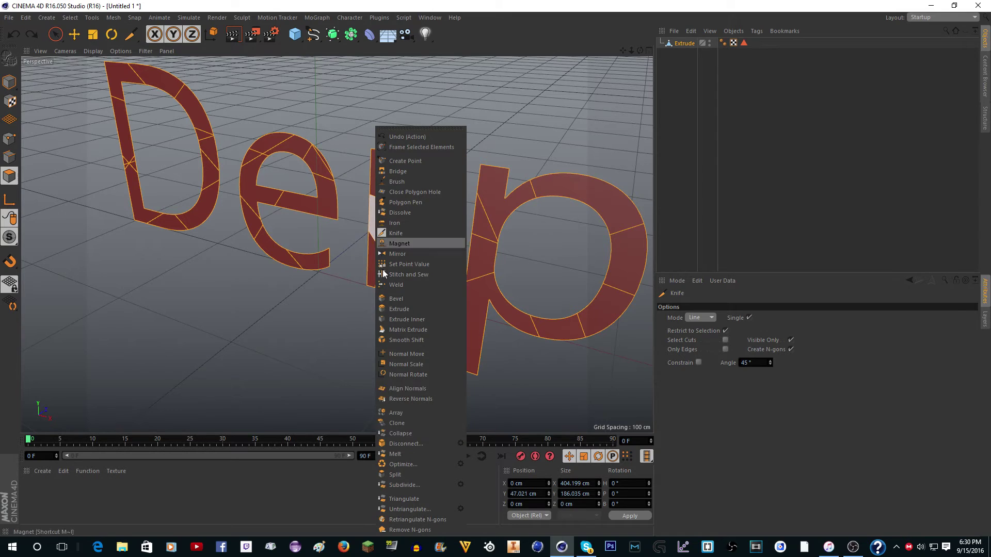
{"action": "left_click", "coordinate": [460, 443]}
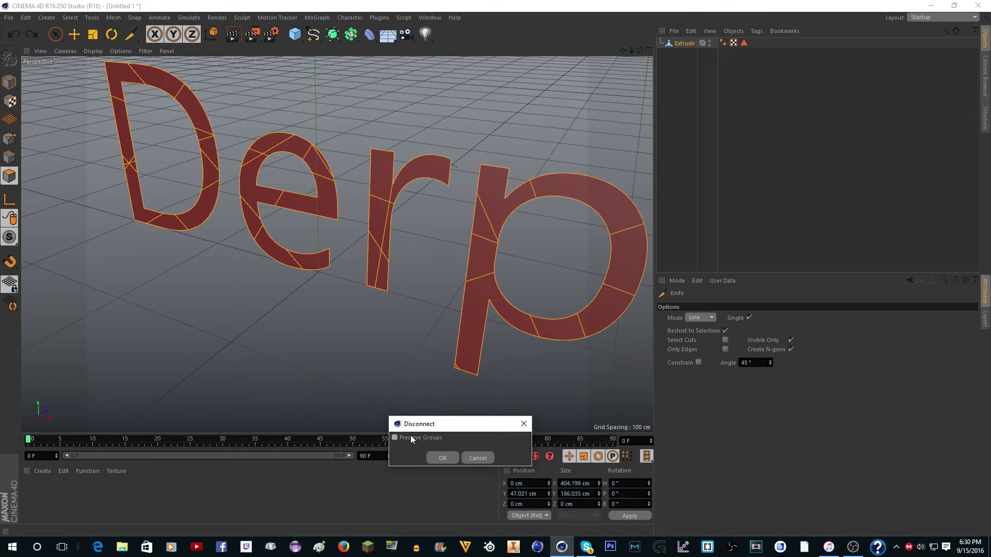
{"action": "left_click", "coordinate": [430, 459]}
{"action": "scroll", "coordinate": [361, 305], "scroll_direction": "down", "scroll_amount": 3}
{"action": "scroll", "coordinate": [369, 243], "scroll_direction": "up", "scroll_amount": 3}
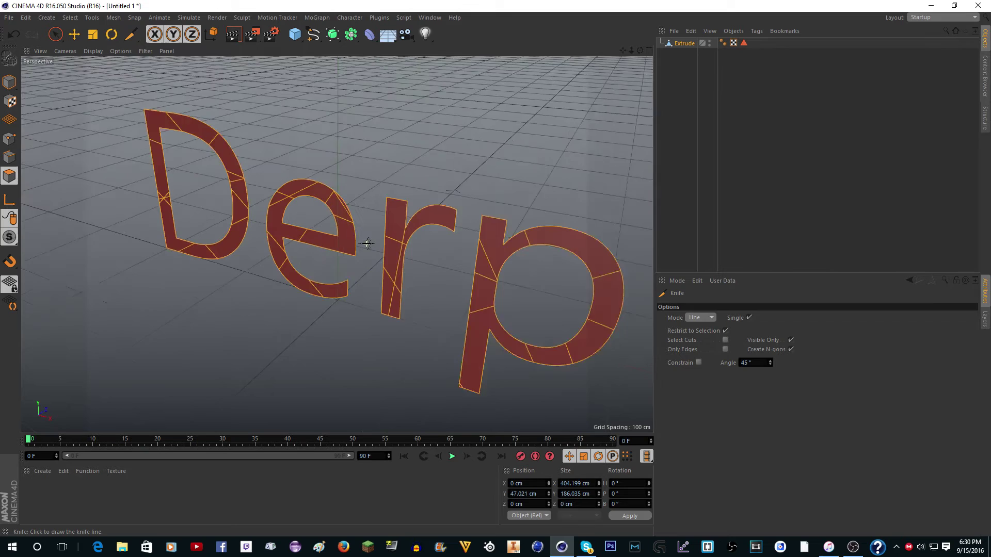
{"action": "scroll", "coordinate": [367, 243], "scroll_direction": "down", "scroll_amount": 3}
{"action": "scroll", "coordinate": [367, 243], "scroll_direction": "down", "scroll_amount": 1}
Step: In model mode, add a MoGraph Fracture object and make the Extrude object its child
{"action": "left_click", "coordinate": [9, 82]}
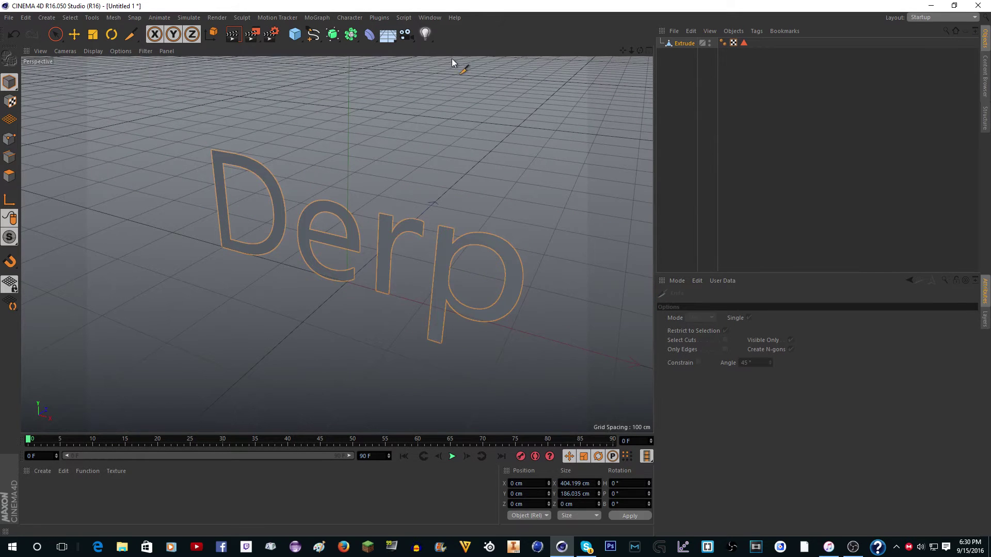
{"action": "left_click", "coordinate": [317, 17]}
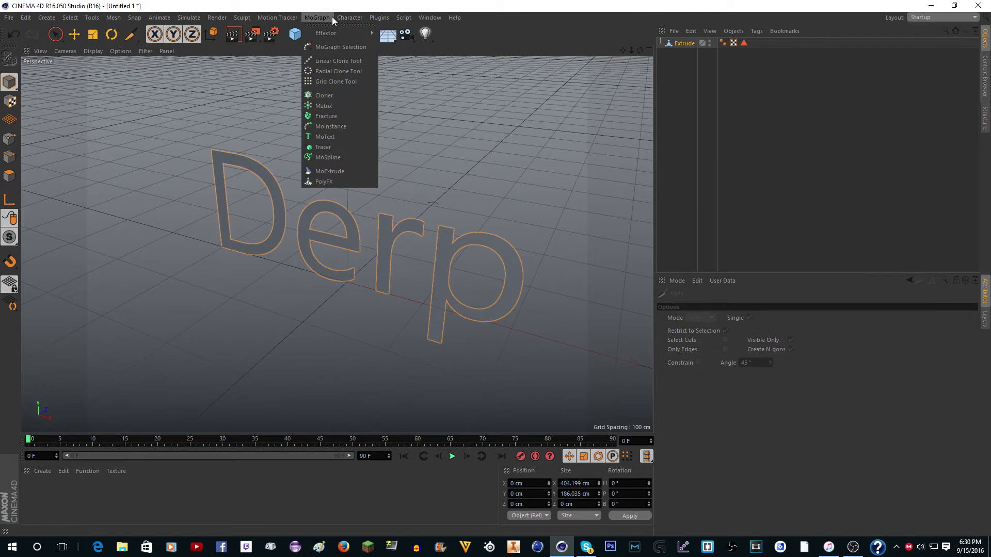
{"action": "left_click", "coordinate": [336, 117]}
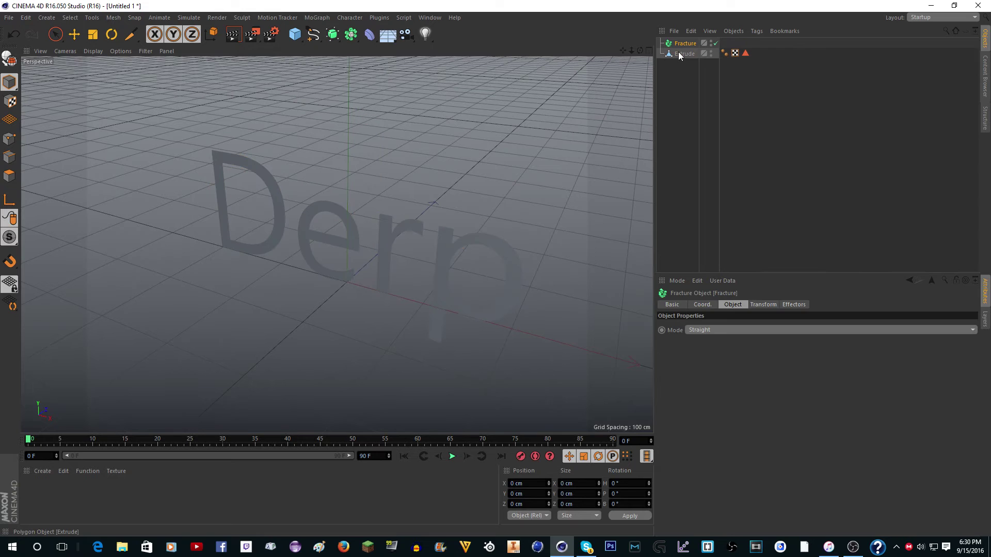
{"action": "left_click_drag", "start_coordinate": [685, 53], "coordinate": [685, 44]}
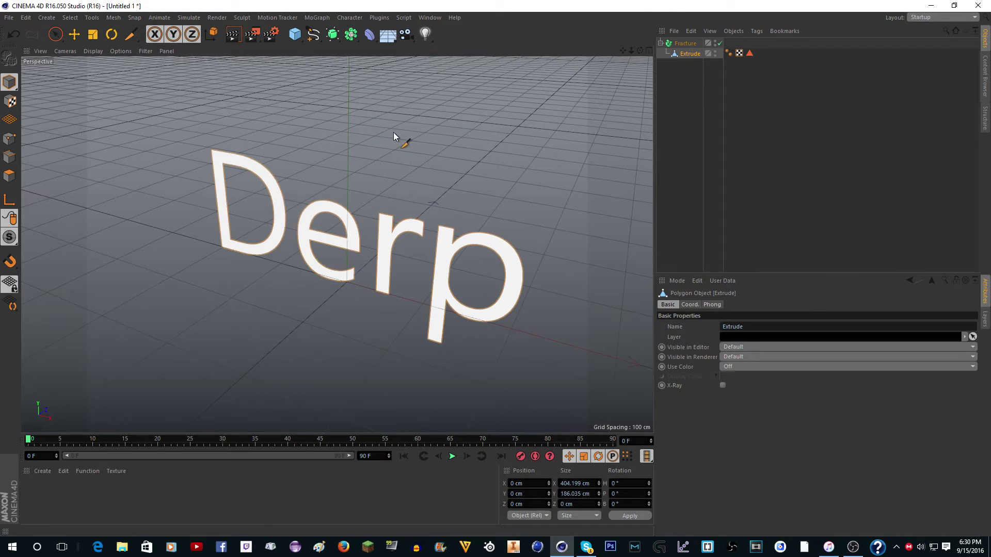
Step: Give the Extrude object a Rigid Body simulation tag
{"action": "right_click", "coordinate": [693, 55]}
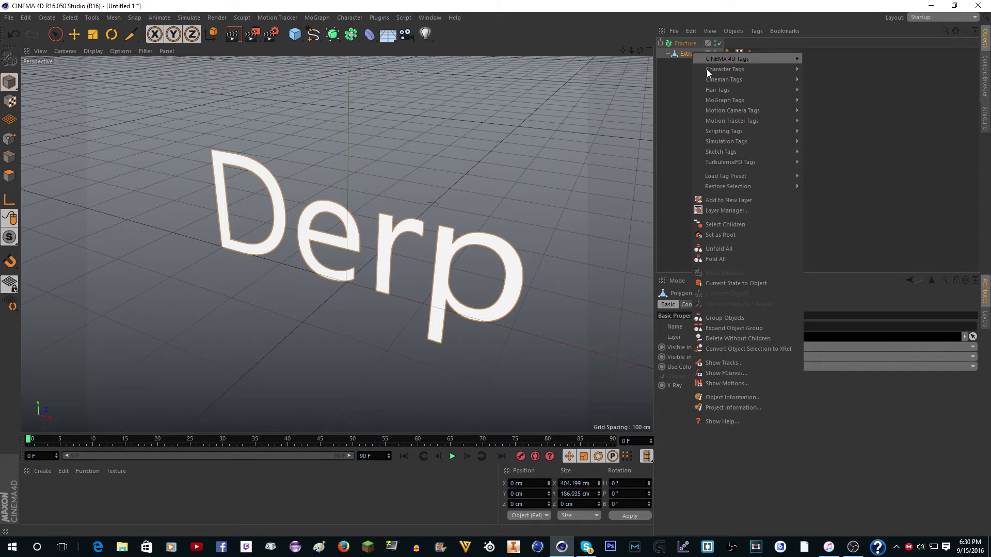
{"action": "mouse_move", "coordinate": [745, 136]}
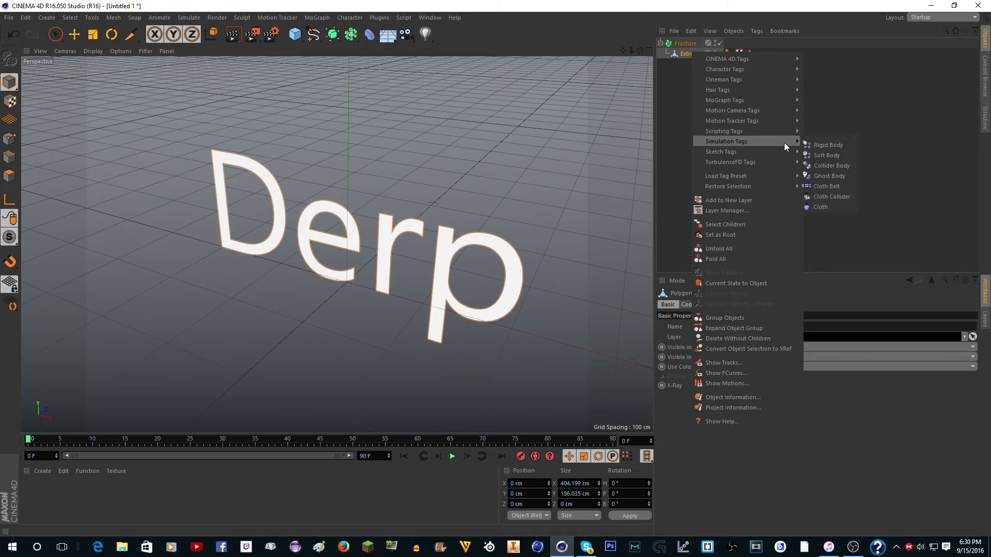
{"action": "left_click", "coordinate": [833, 146]}
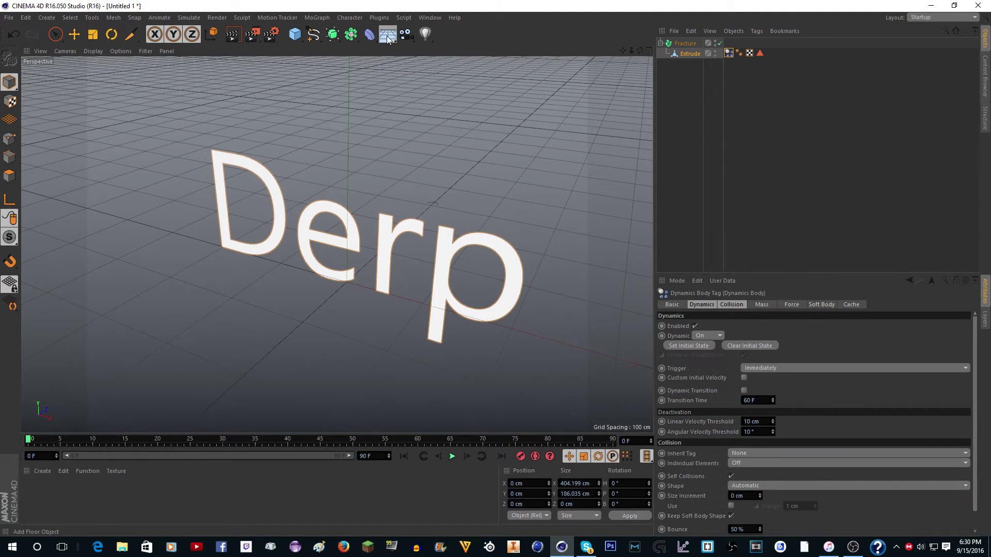
Step: Add a Floor object to the scene and give it a Collider Body tag
{"action": "left_click_drag", "start_coordinate": [387, 40], "coordinate": [437, 52]}
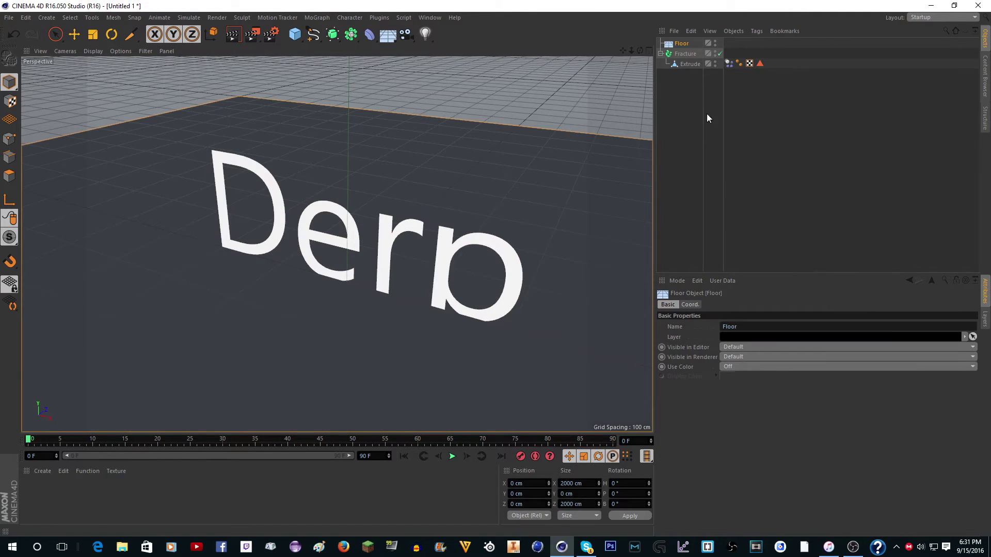
{"action": "left_click", "coordinate": [686, 64]}
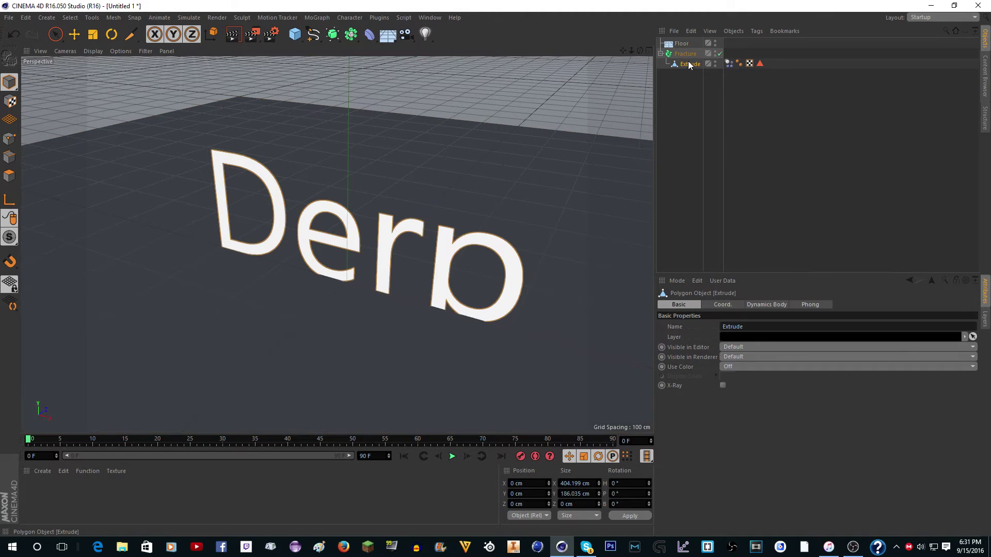
{"action": "right_click", "coordinate": [681, 45]}
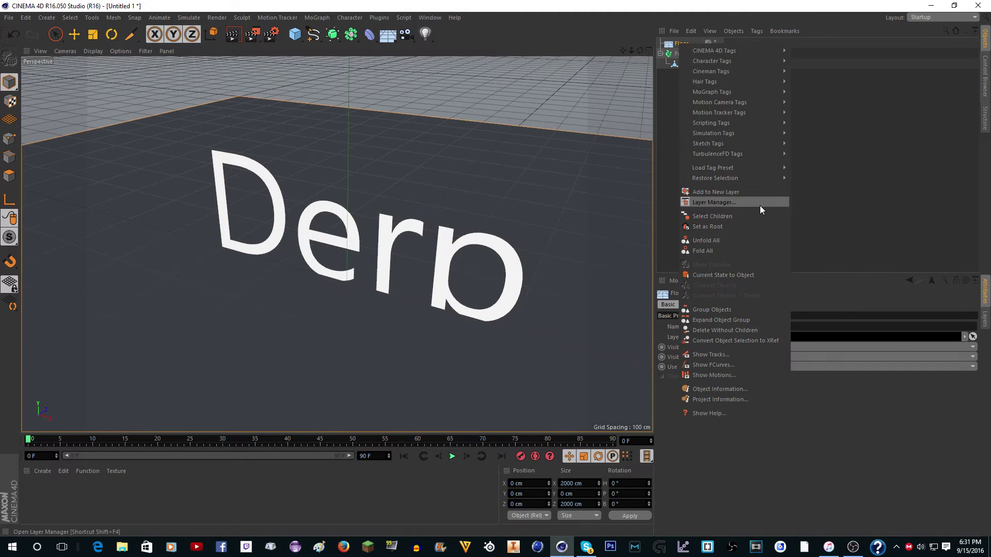
{"action": "mouse_move", "coordinate": [727, 135]}
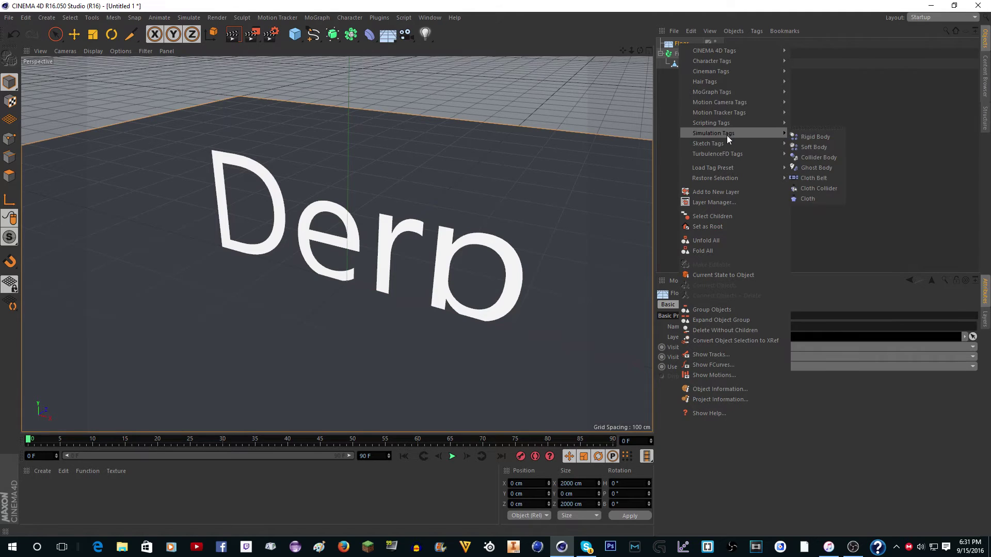
{"action": "left_click", "coordinate": [826, 158]}
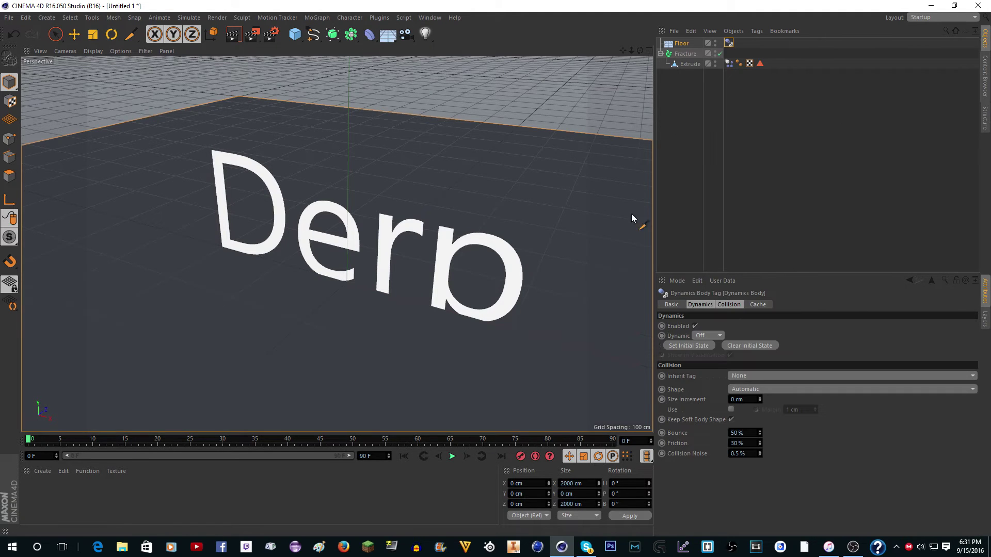
Step: Raise the Extrude lettering about 66 cm along Y above the floor, and test-play the simulation before returning to the first frame
{"action": "left_click", "coordinate": [688, 64]}
{"action": "key", "text": "e"}
{"action": "left_click_drag", "start_coordinate": [349, 223], "coordinate": [358, 170]}
{"action": "left_click", "coordinate": [455, 456]}
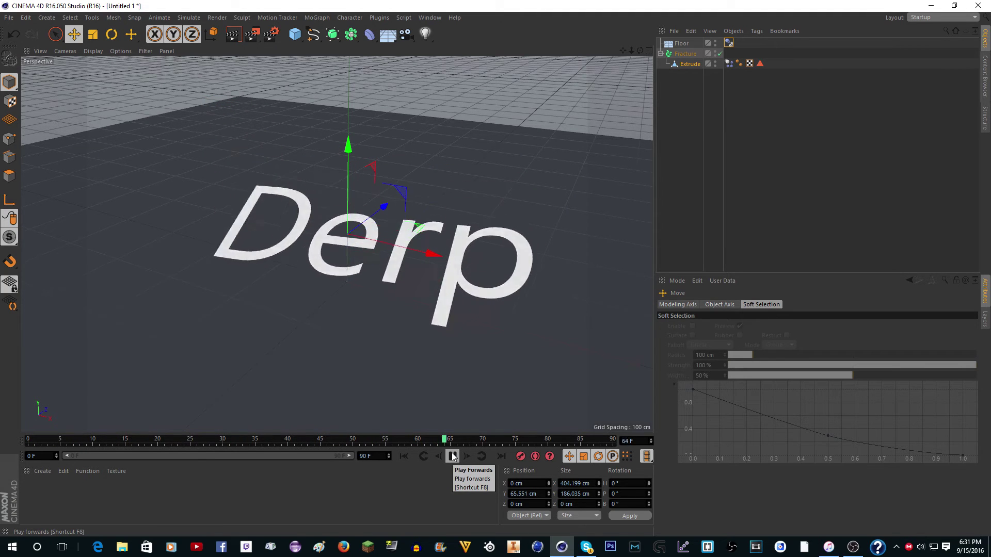
{"action": "left_click", "coordinate": [453, 457]}
{"action": "left_click", "coordinate": [403, 457]}
Step: Set the Fracture object's mode to Explode Segments and test-play the collapse twice, returning to the first frame
{"action": "left_click", "coordinate": [686, 54]}
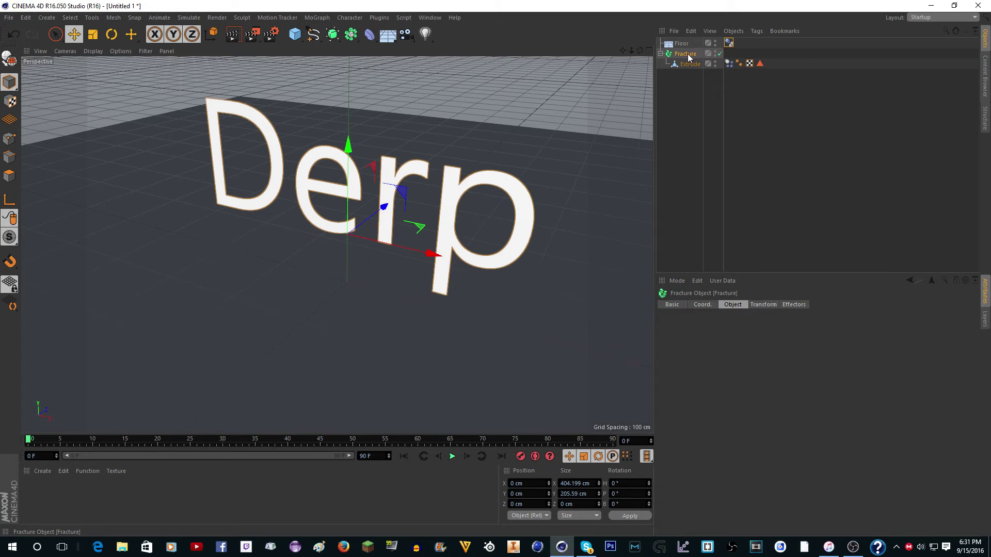
{"action": "left_click", "coordinate": [452, 456]}
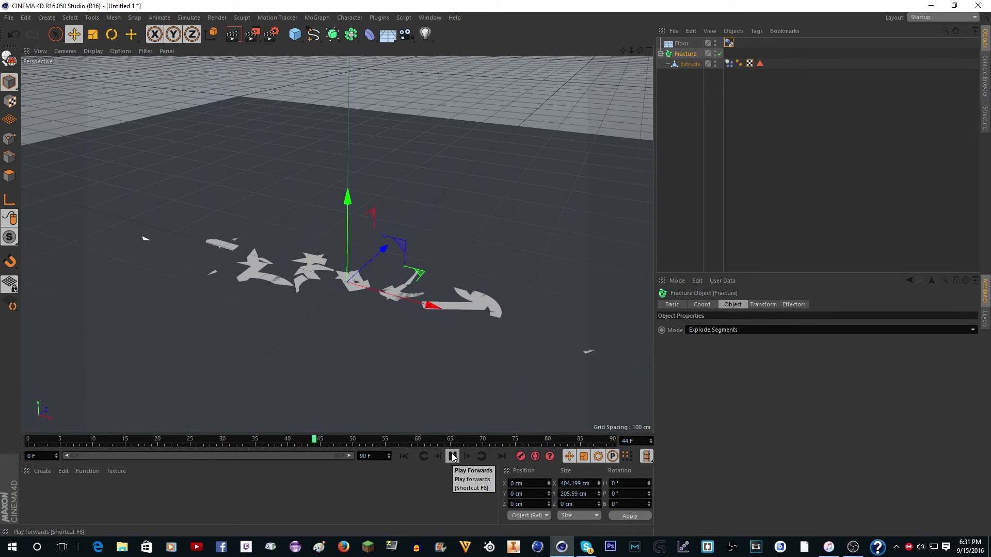
{"action": "left_click", "coordinate": [452, 457]}
{"action": "left_click", "coordinate": [405, 456]}
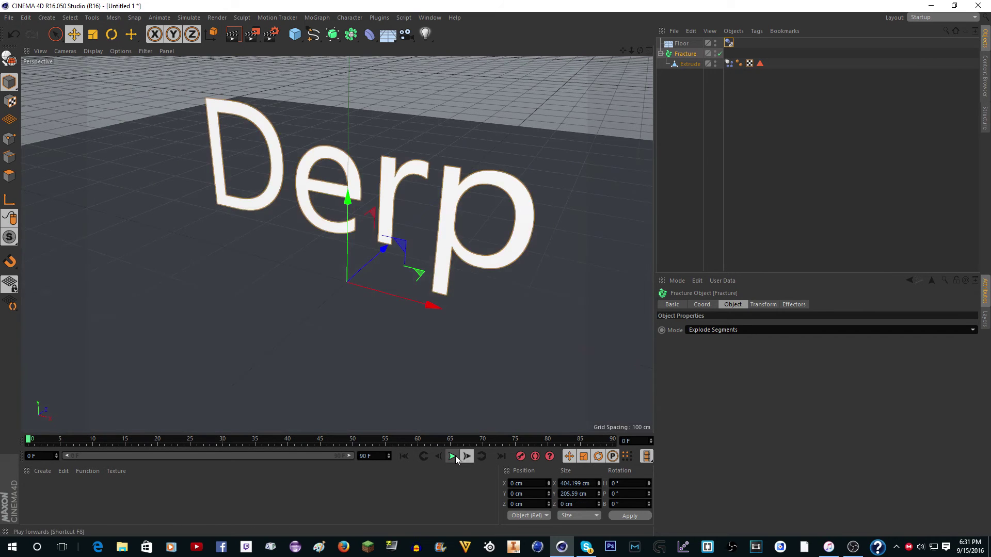
{"action": "left_click", "coordinate": [451, 457]}
{"action": "left_click", "coordinate": [404, 456]}
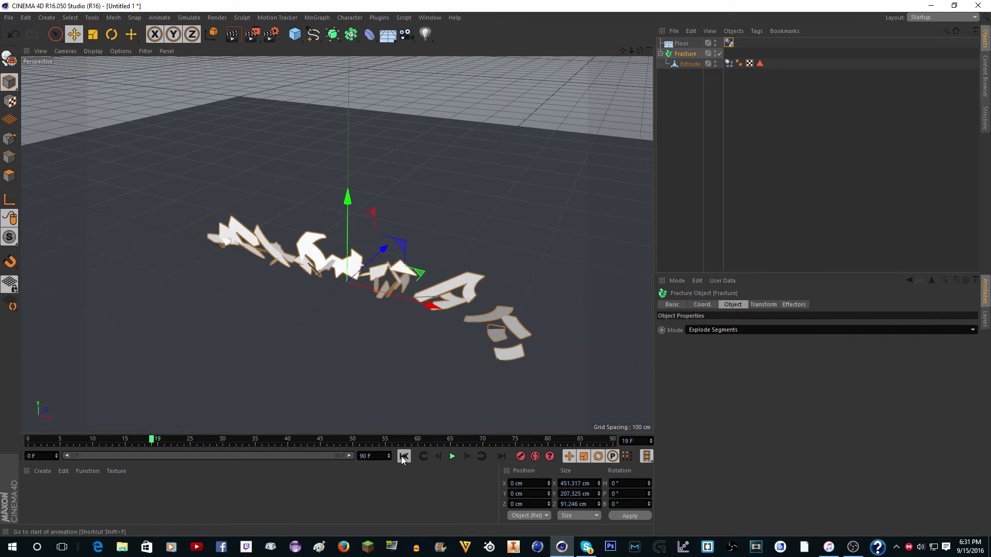
Step: Add a Cloth Surface object to the scene
{"action": "left_click", "coordinate": [322, 20]}
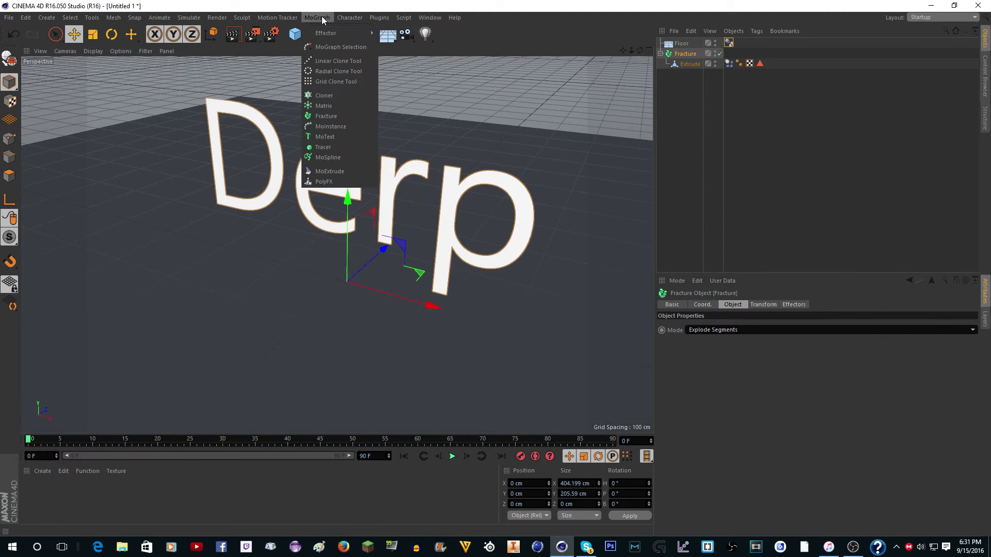
{"action": "left_click", "coordinate": [189, 19]}
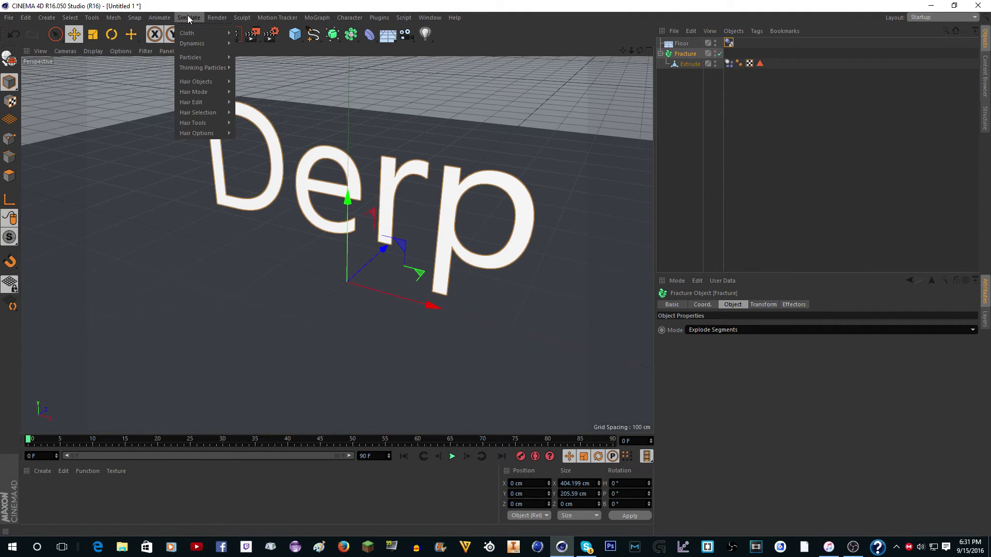
{"action": "mouse_move", "coordinate": [194, 35]}
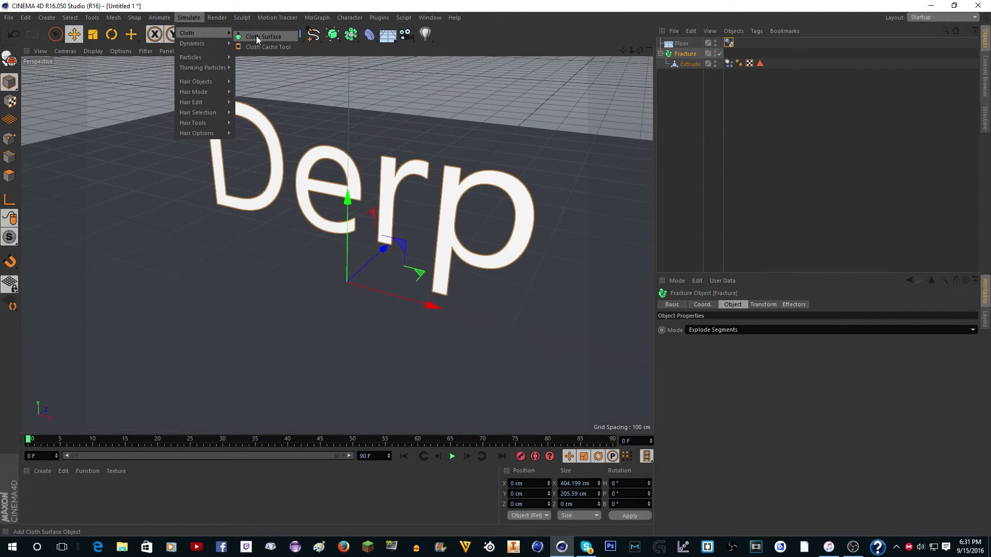
{"action": "left_click", "coordinate": [257, 35]}
{"action": "left_click_drag", "start_coordinate": [640, 50], "coordinate": [594, 47]}
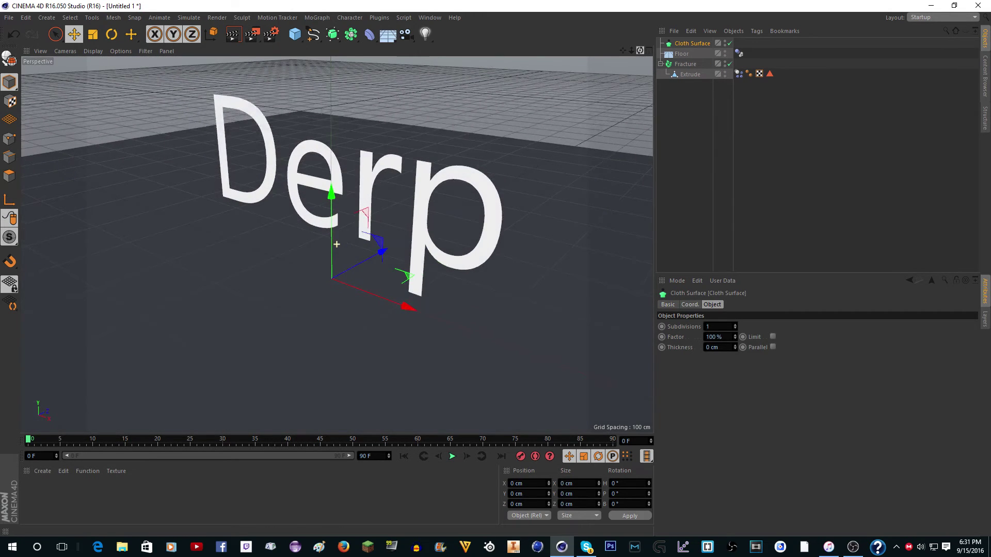
{"action": "left_click", "coordinate": [332, 34]}
{"action": "left_click", "coordinate": [437, 6]}
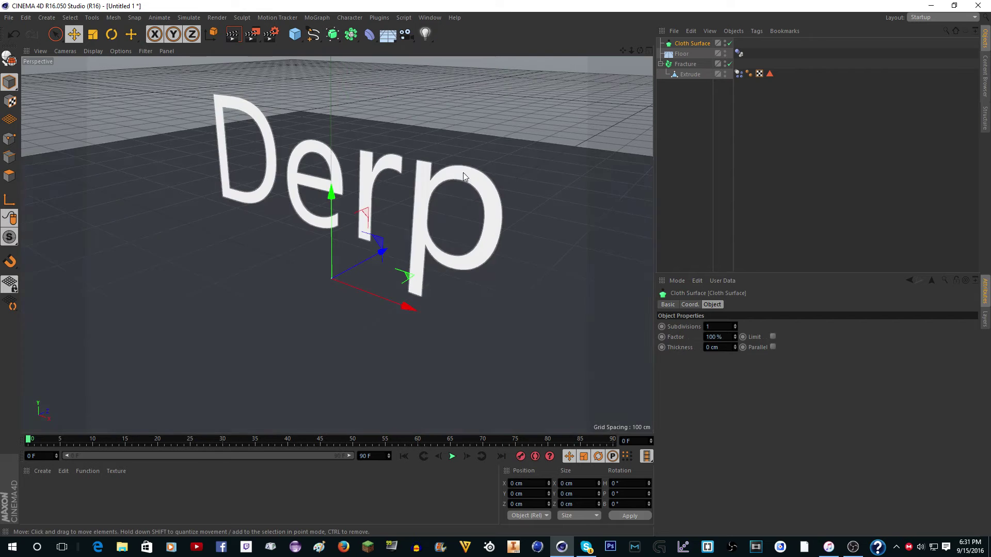
{"action": "scroll", "coordinate": [487, 199], "scroll_direction": "up", "scroll_amount": 6}
{"action": "scroll", "coordinate": [497, 168], "scroll_direction": "down", "scroll_amount": 4}
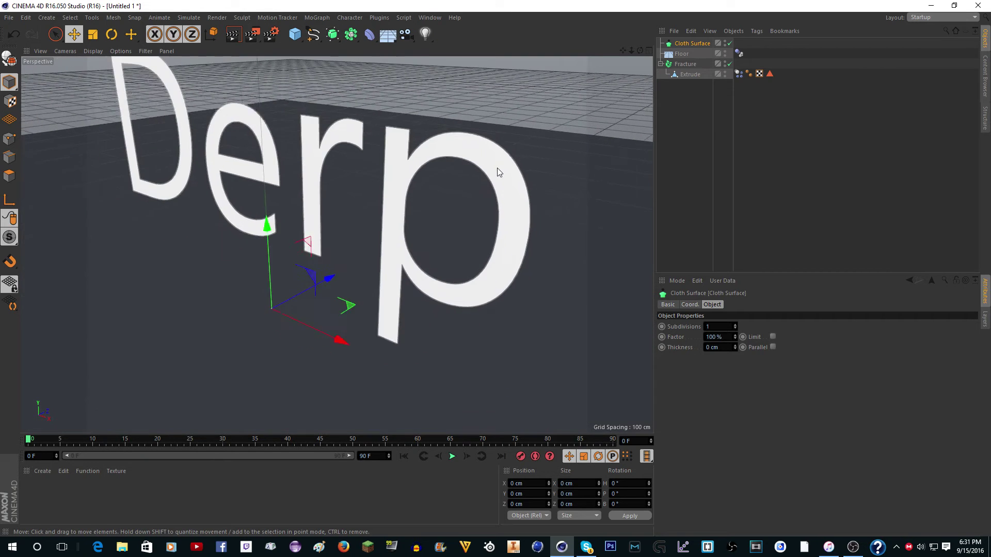
{"action": "scroll", "coordinate": [484, 216], "scroll_direction": "down", "scroll_amount": 4}
{"action": "scroll", "coordinate": [437, 149], "scroll_direction": "up", "scroll_amount": 5}
{"action": "scroll", "coordinate": [437, 150], "scroll_direction": "down", "scroll_amount": 2}
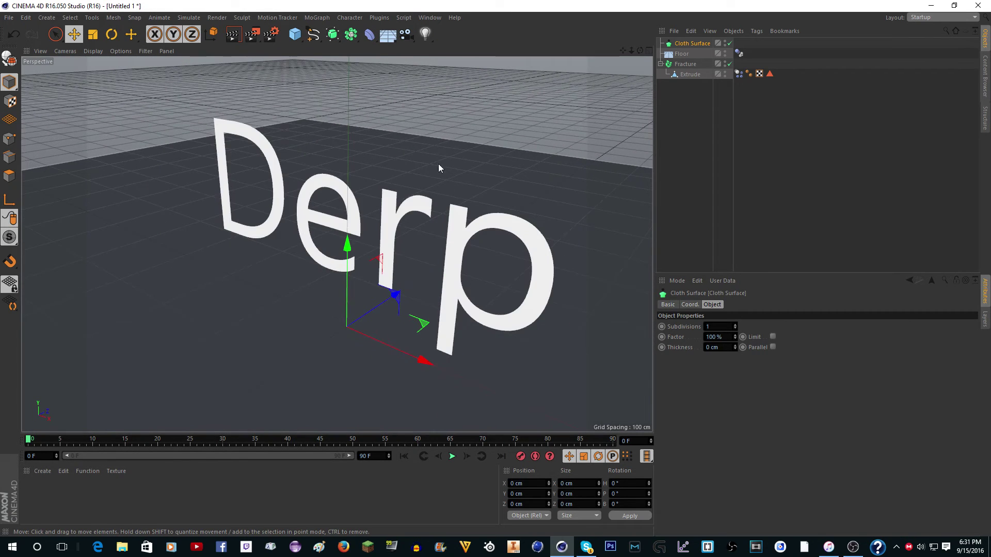
{"action": "scroll", "coordinate": [506, 240], "scroll_direction": "up", "scroll_amount": 2}
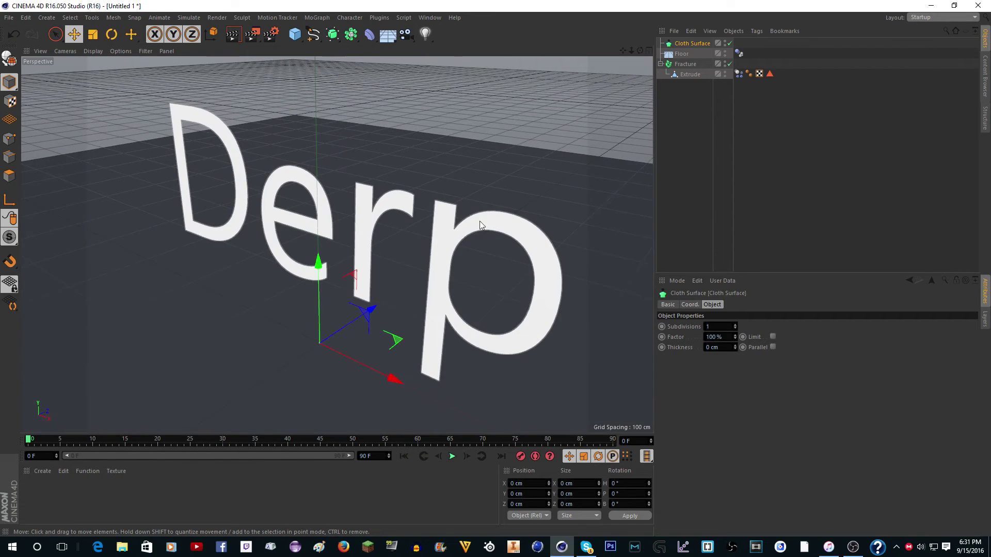
{"action": "scroll", "coordinate": [362, 168], "scroll_direction": "down", "scroll_amount": 4}
{"action": "scroll", "coordinate": [382, 176], "scroll_direction": "up", "scroll_amount": 2}
{"action": "scroll", "coordinate": [531, 226], "scroll_direction": "down", "scroll_amount": 2}
{"action": "scroll", "coordinate": [367, 167], "scroll_direction": "up", "scroll_amount": 4}
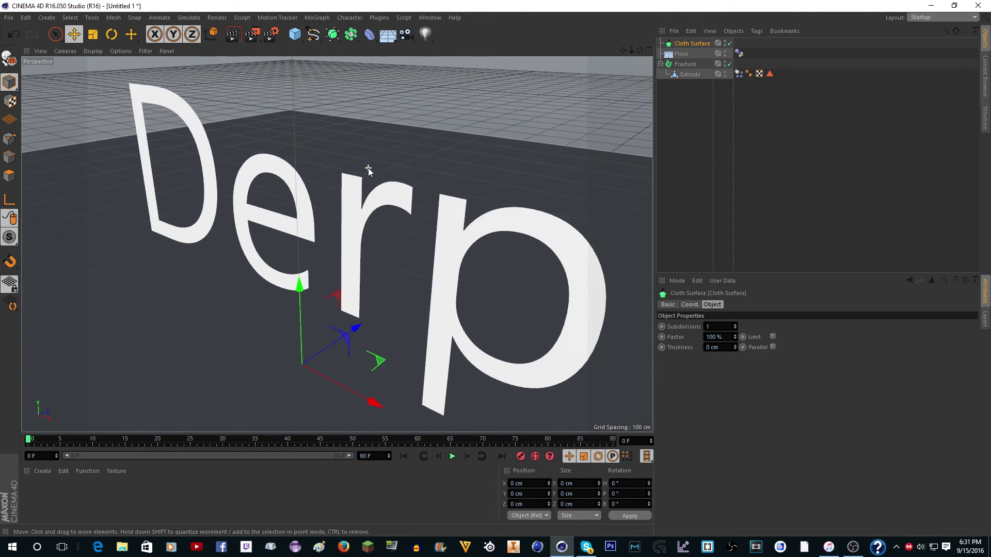
Step: Nest the Cloth Surface inside the Fracture object with Extrude as its child, and set its thickness to 15 cm
{"action": "left_click_drag", "start_coordinate": [688, 42], "coordinate": [696, 68]}
{"action": "left_click", "coordinate": [695, 64]}
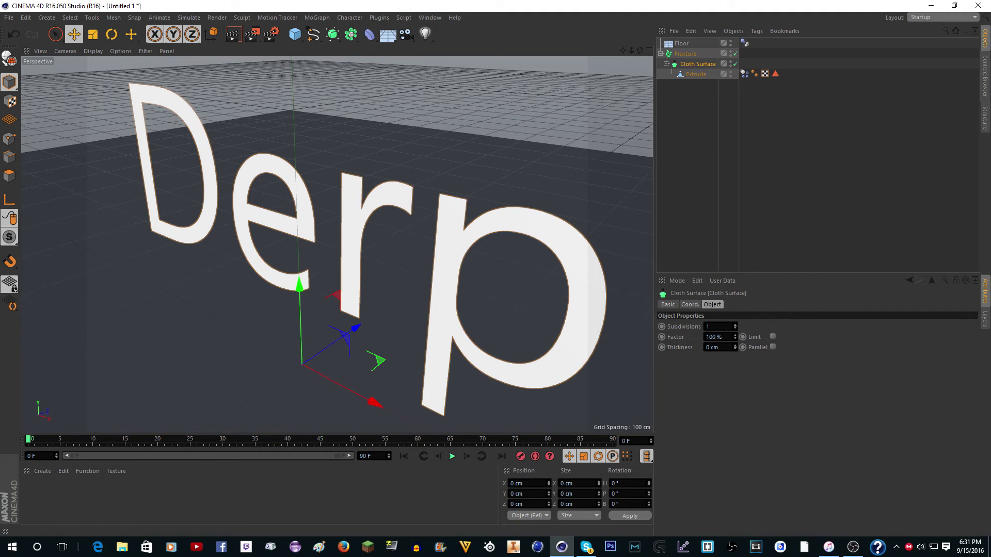
{"action": "mouse_move", "coordinate": [735, 348]}
{"action": "left_mouse_down"}
{"action": "mouse_move", "coordinate": [736, 322]}
{"action": "mouse_move", "coordinate": [735, 341]}
{"action": "left_mouse_up"}
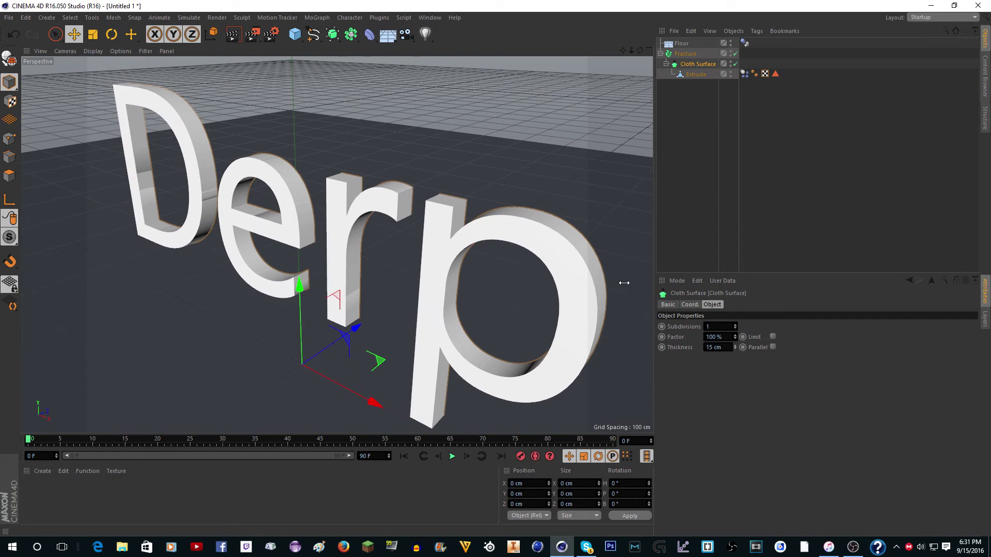
Step: Play the simulation to frame 29 and examine the thickened letter pieces scattered on the floor
{"action": "scroll", "coordinate": [314, 146], "scroll_direction": "down", "scroll_amount": 5}
{"action": "scroll", "coordinate": [312, 199], "scroll_direction": "up", "scroll_amount": 2}
{"action": "scroll", "coordinate": [247, 122], "scroll_direction": "up", "scroll_amount": 2}
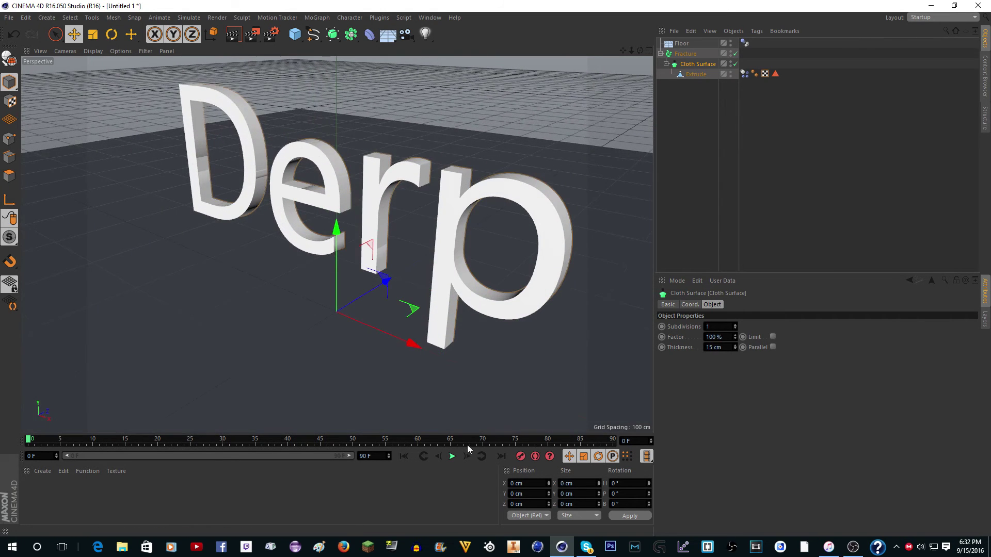
{"action": "left_click", "coordinate": [455, 457]}
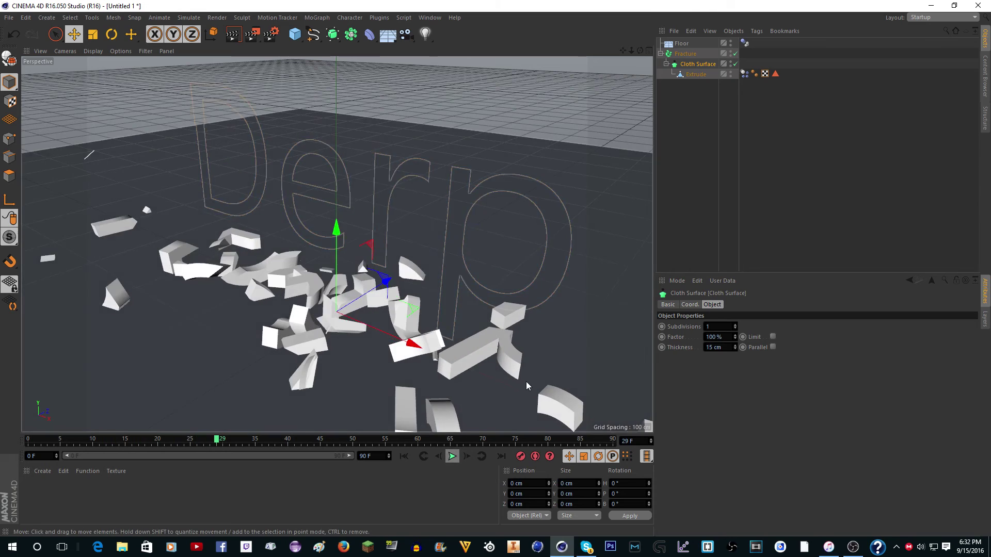
{"action": "scroll", "coordinate": [520, 381], "scroll_direction": "up", "scroll_amount": 5}
{"action": "scroll", "coordinate": [409, 356], "scroll_direction": "down", "scroll_amount": 6}
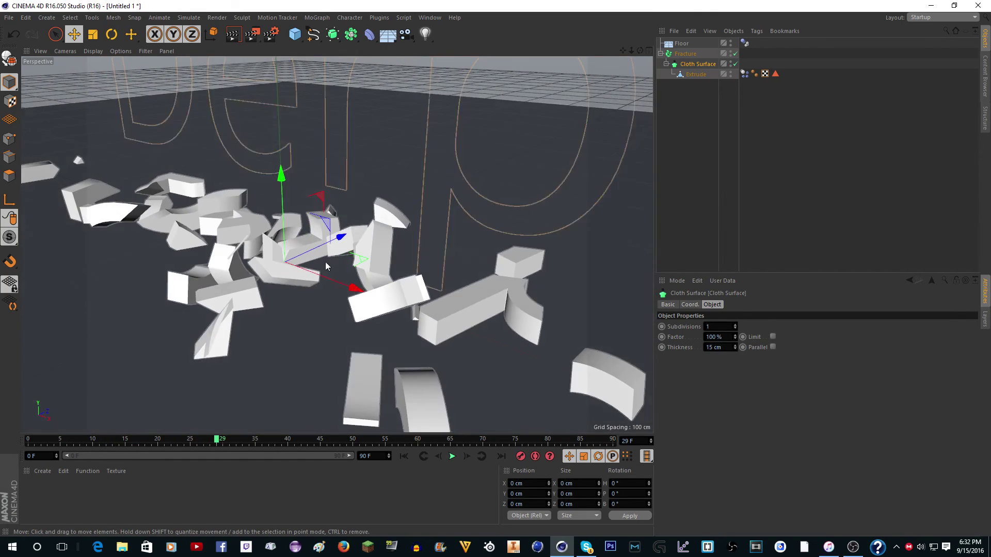
{"action": "scroll", "coordinate": [421, 317], "scroll_direction": "down", "scroll_amount": 3}
{"action": "scroll", "coordinate": [354, 195], "scroll_direction": "up", "scroll_amount": 4}
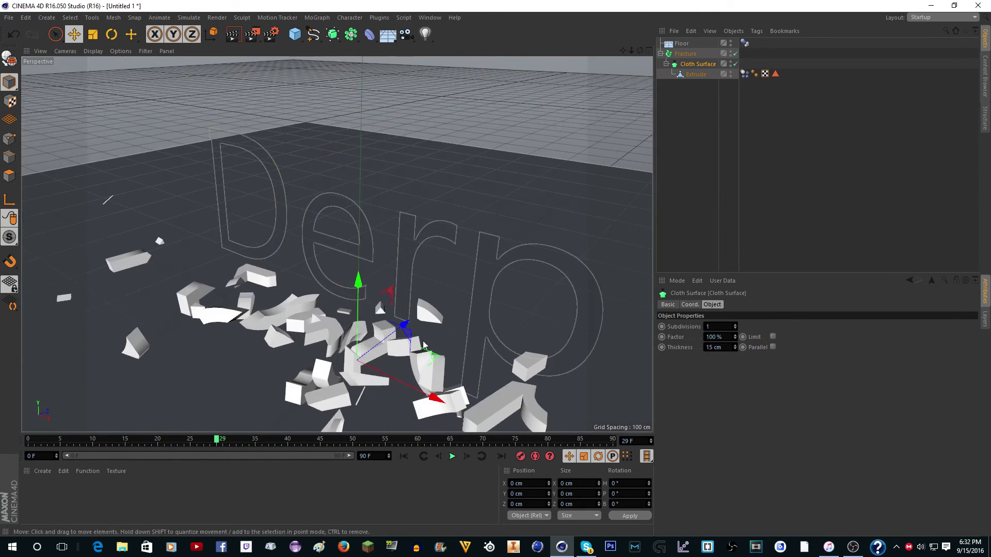
Step: Replay the thickened text's collapse from the first frame and return to the start of the animation
{"action": "left_click", "coordinate": [423, 456]}
{"action": "scroll", "coordinate": [408, 263], "scroll_direction": "down", "scroll_amount": 4}
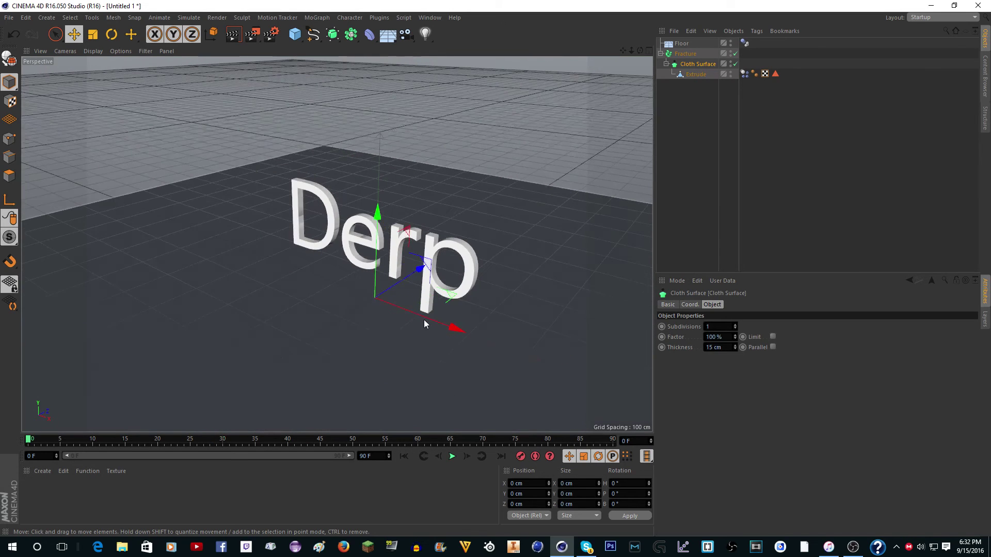
{"action": "scroll", "coordinate": [434, 351], "scroll_direction": "up", "scroll_amount": 4}
{"action": "left_click", "coordinate": [453, 457]}
{"action": "left_click", "coordinate": [452, 457]}
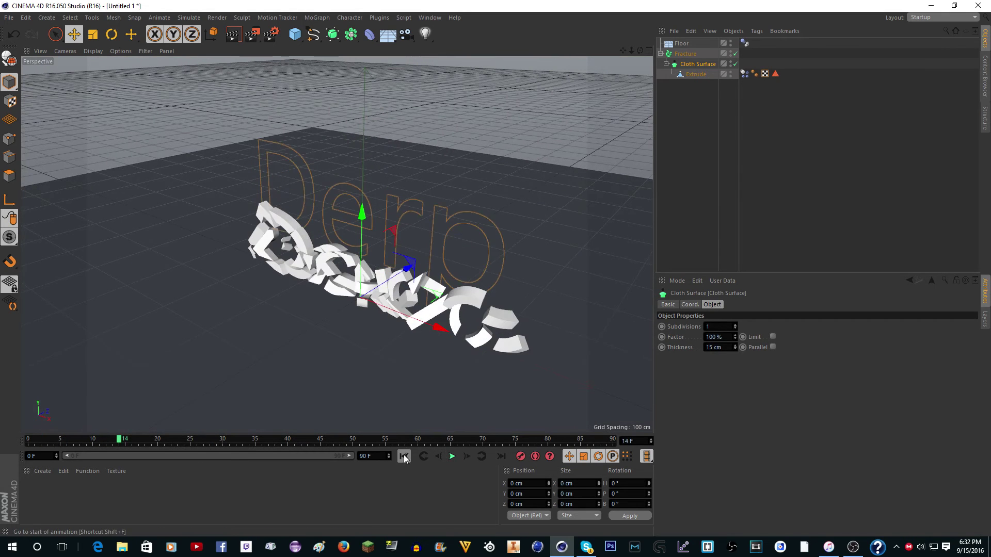
{"action": "left_click", "coordinate": [404, 456]}
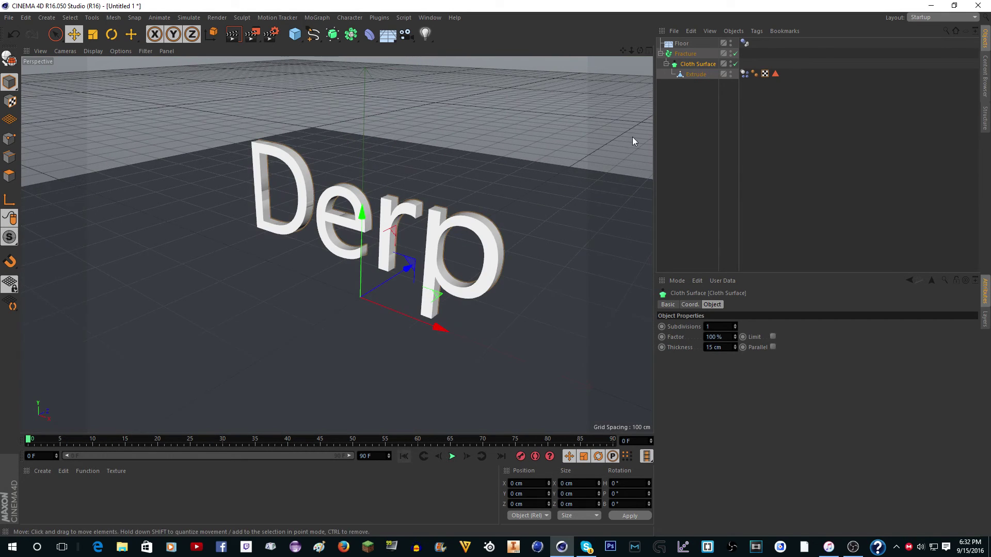
Step: Set the trigger of Extrude's dynamics body tag to On Collision and test-play the animation, returning to the first frame
{"action": "left_click", "coordinate": [696, 74]}
{"action": "left_click", "coordinate": [744, 73]}
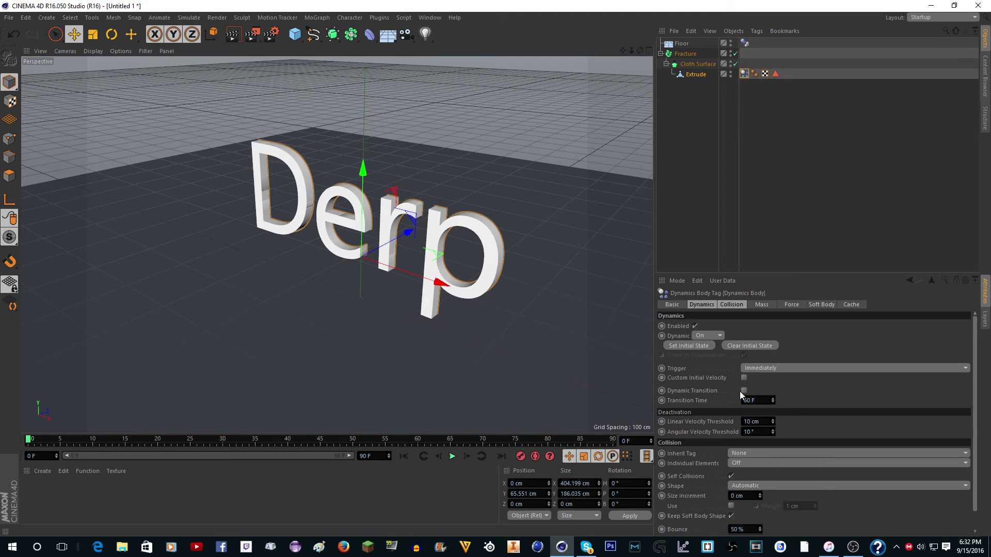
{"action": "left_click", "coordinate": [758, 369]}
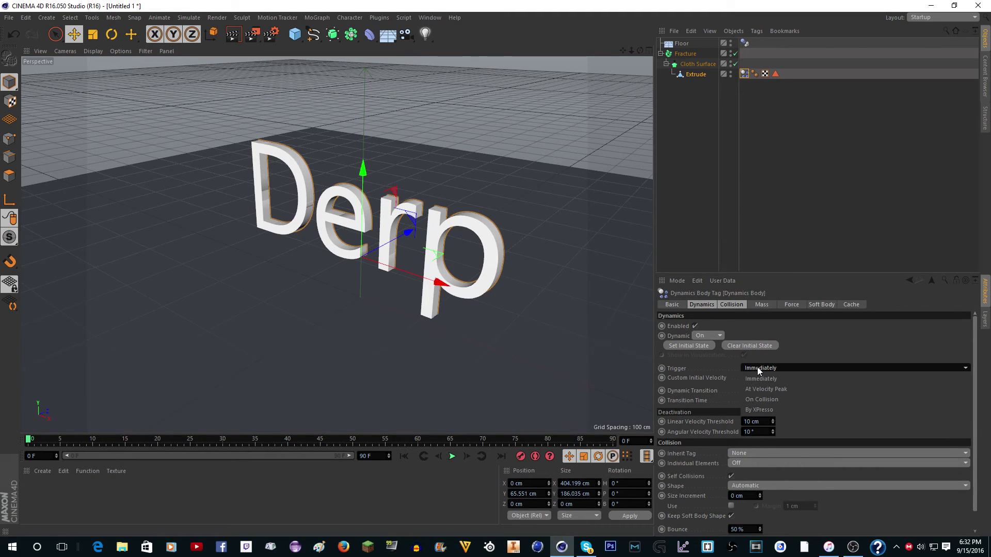
{"action": "left_click", "coordinate": [755, 399]}
{"action": "left_click", "coordinate": [602, 121]}
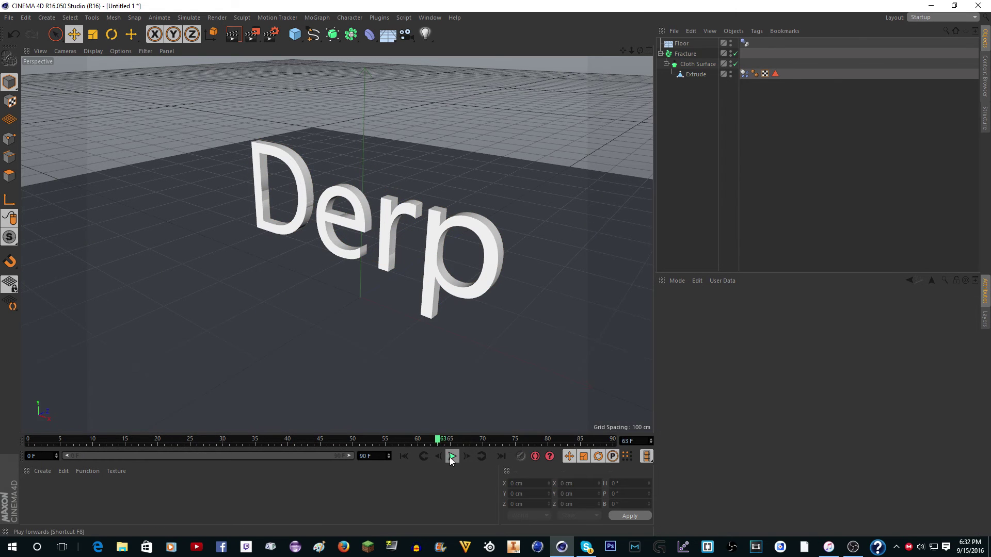
{"action": "left_click", "coordinate": [408, 461]}
Step: Add a sphere with a radius of about 42 cm and place it beside the letter D at about X -446 cm, Y 126 cm
{"action": "left_click", "coordinate": [295, 36]}
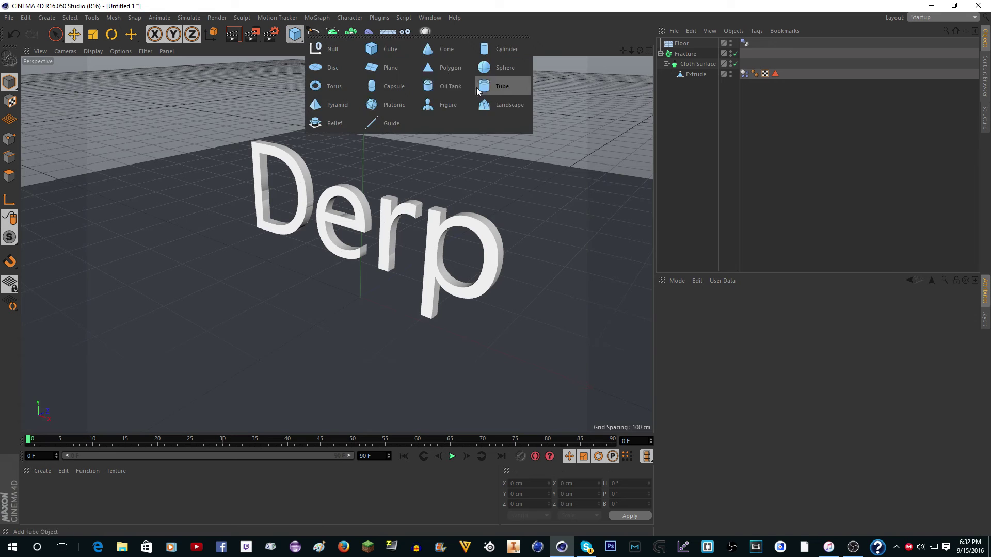
{"action": "left_click", "coordinate": [500, 74]}
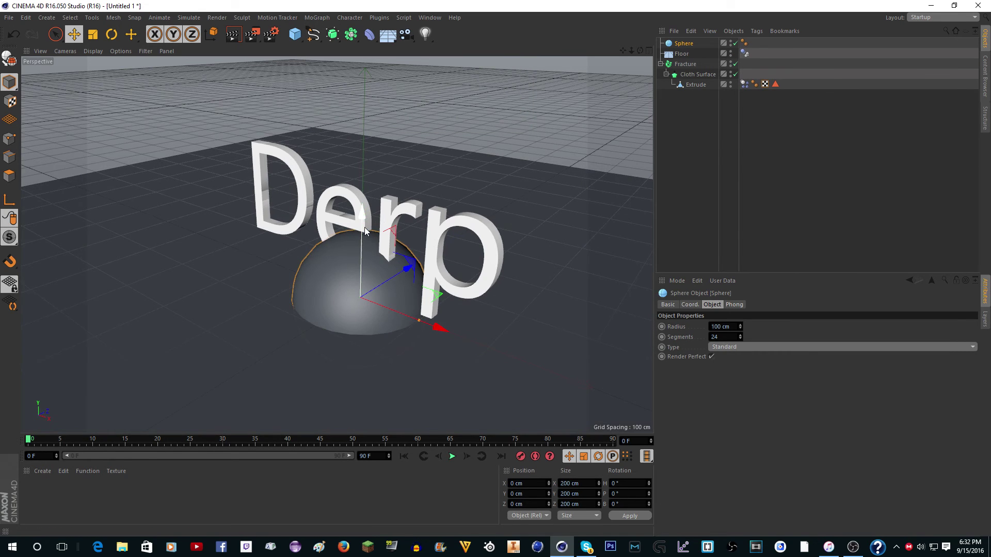
{"action": "left_click_drag", "start_coordinate": [363, 216], "coordinate": [364, 131]}
{"action": "left_click_drag", "start_coordinate": [424, 234], "coordinate": [219, 179]}
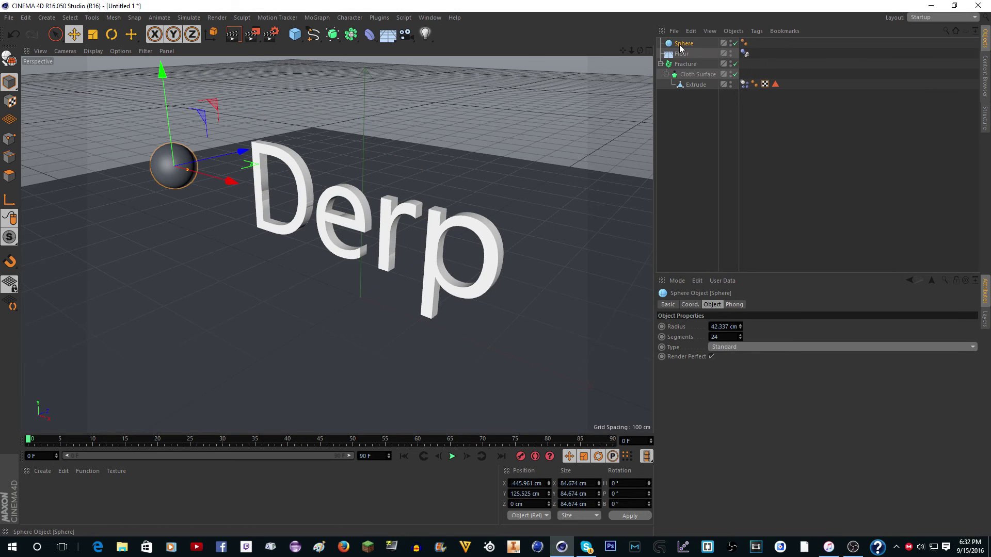
Step: Give the sphere a Collider Body simulation tag
{"action": "right_click", "coordinate": [681, 48]}
{"action": "mouse_move", "coordinate": [682, 50]}
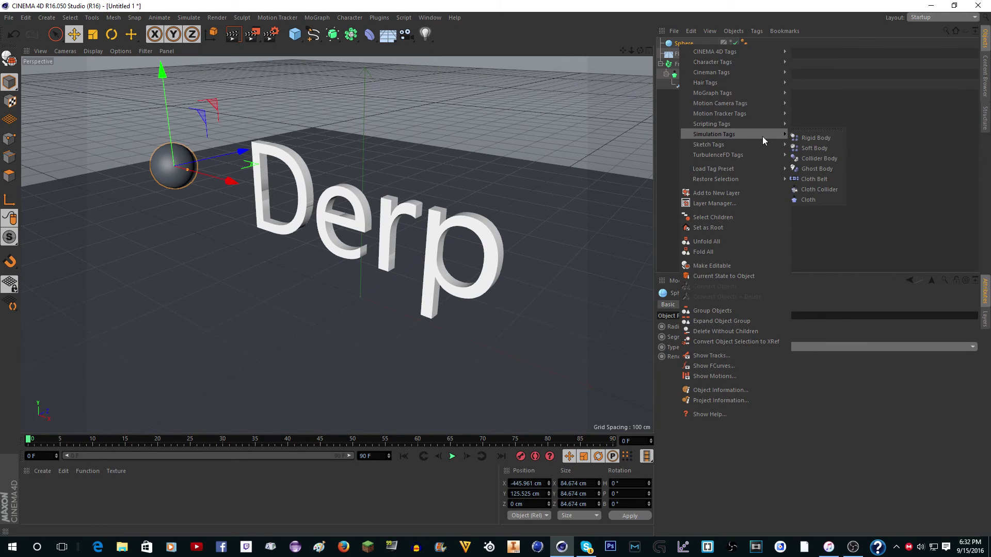
{"action": "left_click", "coordinate": [826, 159]}
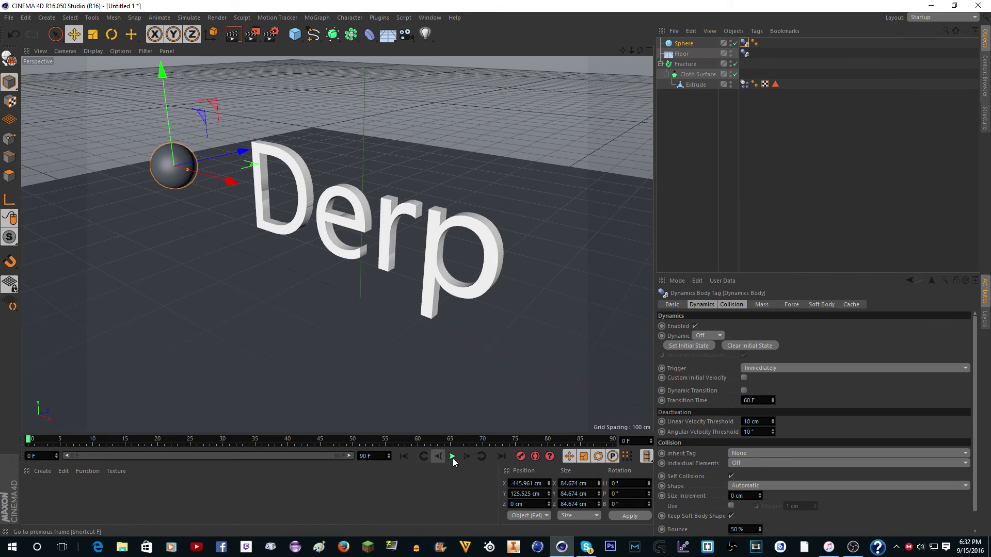
Step: Animate the sphere travelling along X through the text to beyond the letter p, with position keyframes at frames 0 and 40
{"action": "left_click", "coordinate": [521, 458]}
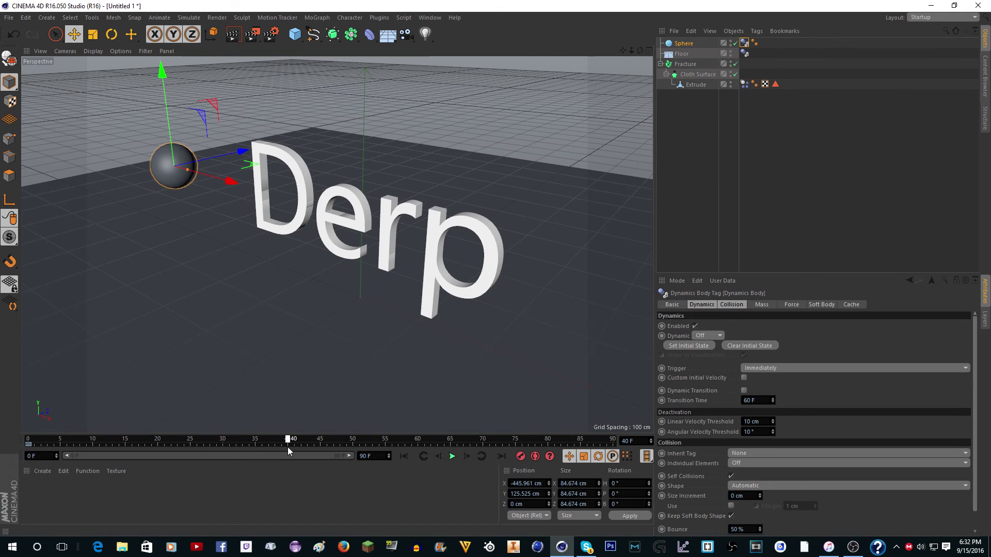
{"action": "left_click_drag", "start_coordinate": [230, 179], "coordinate": [672, 312]}
{"action": "left_click", "coordinate": [405, 457]}
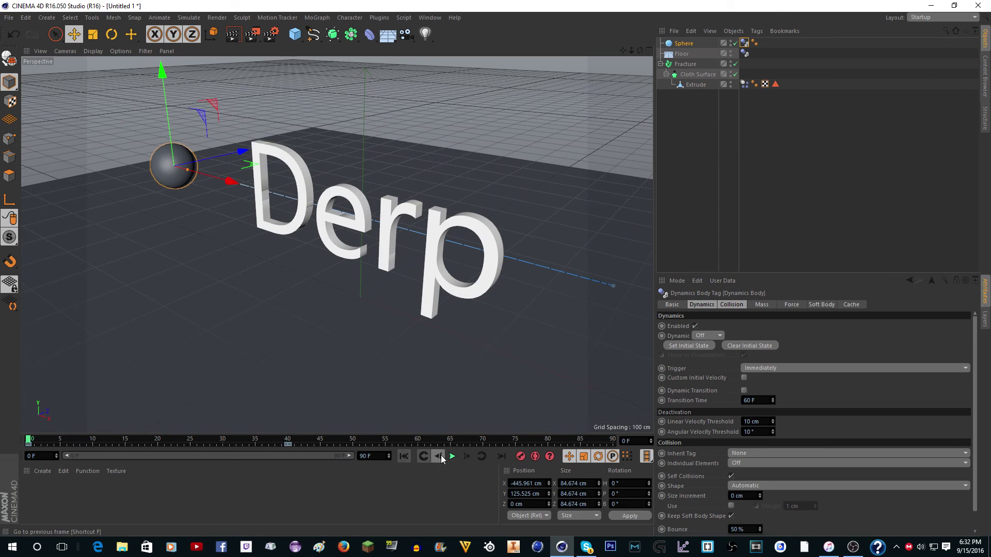
Step: Test-play the sphere's impact on the text, return to the first frame and hide the sphere
{"action": "left_click", "coordinate": [452, 459]}
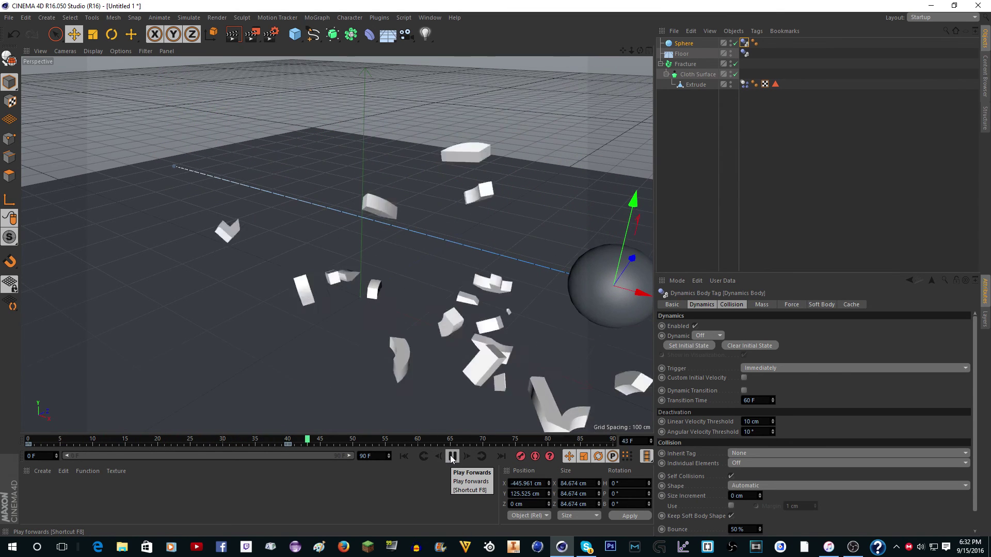
{"action": "left_click", "coordinate": [452, 458]}
{"action": "left_click", "coordinate": [405, 457]}
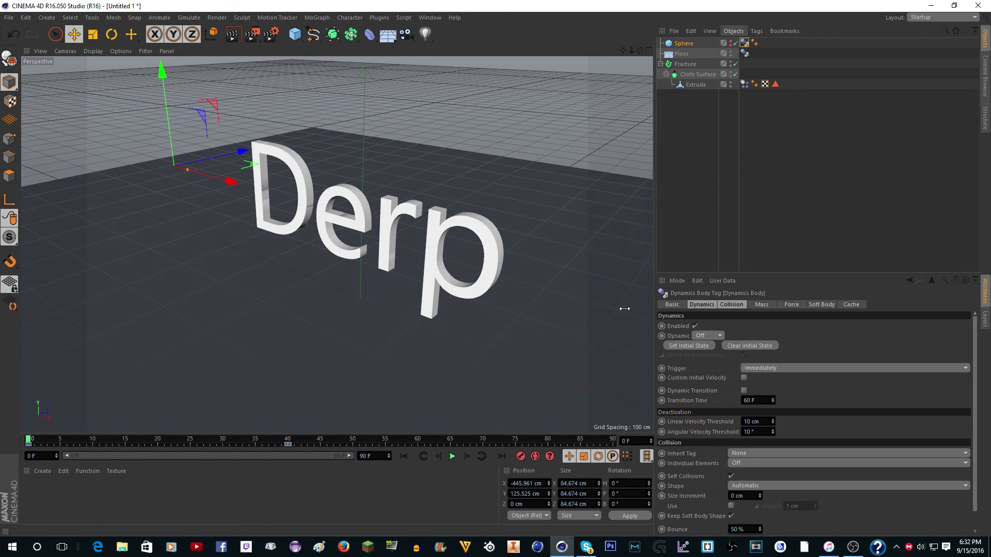
Step: Replay the shattering with the sphere hidden and return to the first frame
{"action": "left_click", "coordinate": [486, 372]}
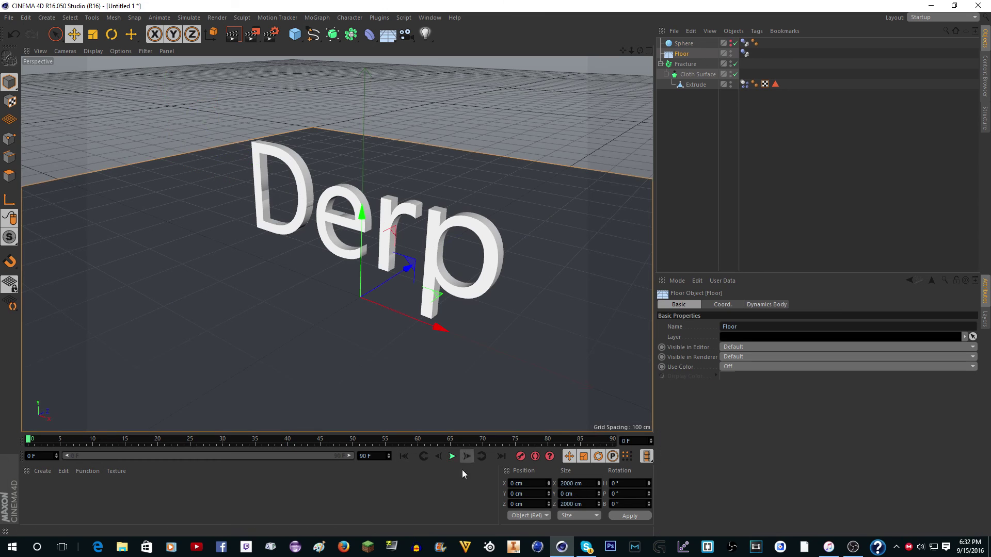
{"action": "left_click", "coordinate": [452, 457]}
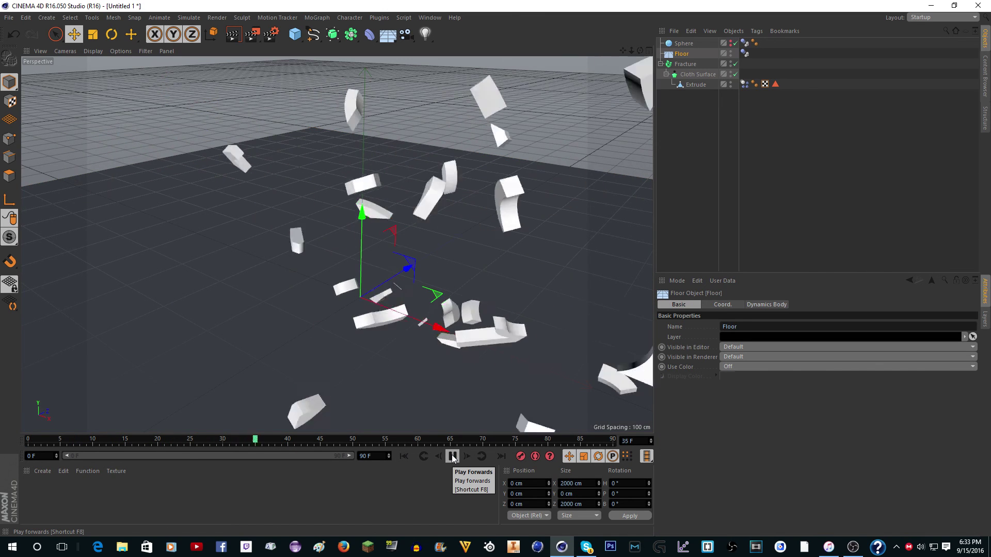
{"action": "left_click", "coordinate": [452, 458]}
{"action": "left_click", "coordinate": [405, 456]}
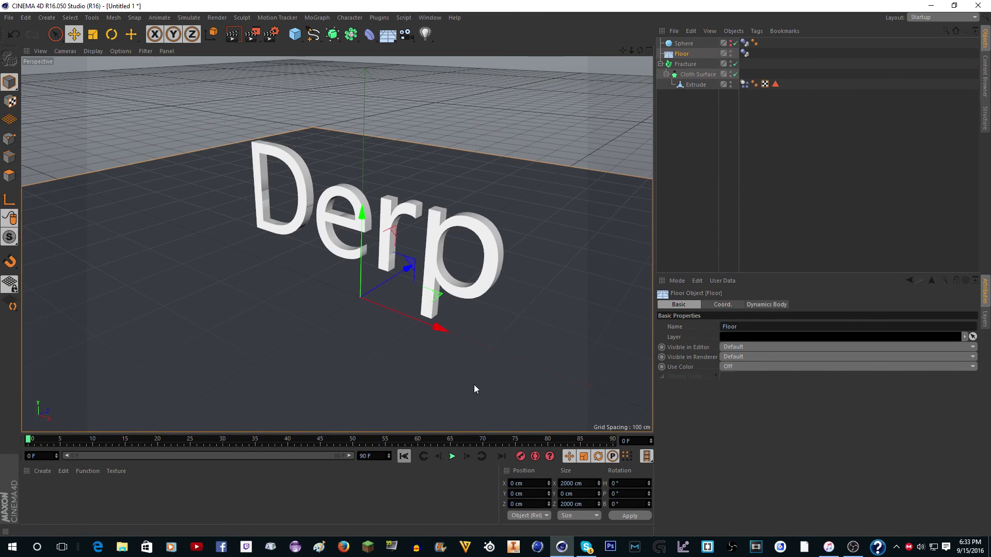
Step: Examine the intact Derp text from several angles and distances
{"action": "scroll", "coordinate": [420, 370], "scroll_direction": "down", "scroll_amount": 3}
{"action": "scroll", "coordinate": [379, 285], "scroll_direction": "up", "scroll_amount": 6}
{"action": "scroll", "coordinate": [315, 252], "scroll_direction": "down", "scroll_amount": 4}
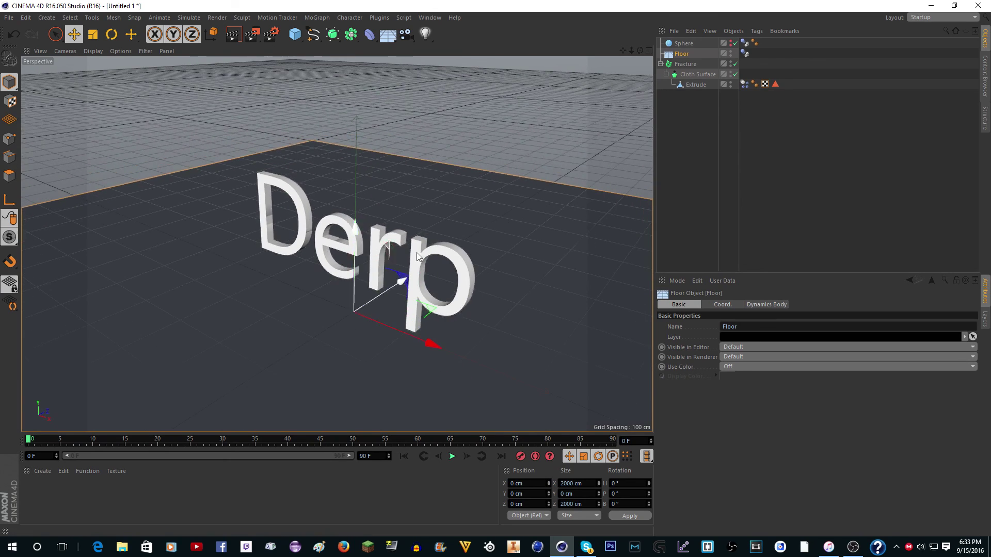
{"action": "scroll", "coordinate": [430, 253], "scroll_direction": "up", "scroll_amount": 3}
{"action": "mouse_move", "coordinate": [640, 51]}
{"action": "left_mouse_down"}
{"action": "mouse_move", "coordinate": [639, 10]}
{"action": "mouse_move", "coordinate": [640, 40]}
{"action": "left_mouse_up"}
{"action": "scroll", "coordinate": [515, 334], "scroll_direction": "down", "scroll_amount": 1}
{"action": "scroll", "coordinate": [321, 165], "scroll_direction": "up", "scroll_amount": 3}
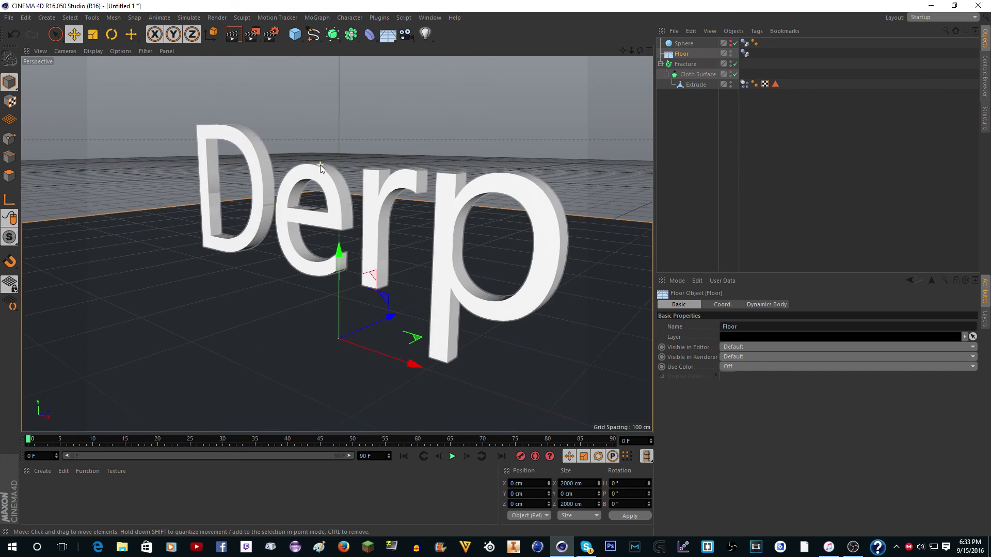
{"action": "left_click_drag", "start_coordinate": [640, 50], "coordinate": [759, 65]}
{"action": "left_click_drag", "start_coordinate": [623, 50], "coordinate": [470, 57]}
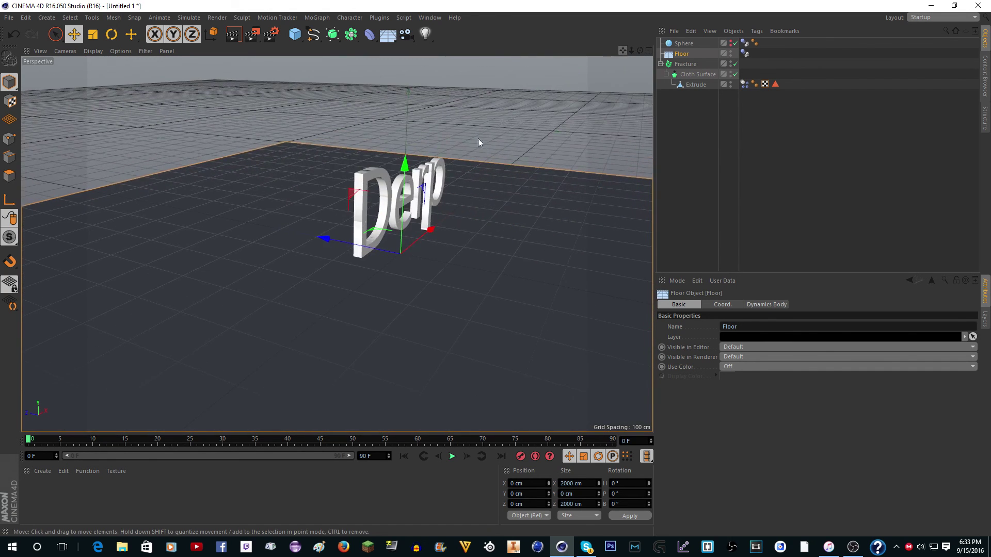
{"action": "scroll", "coordinate": [438, 170], "scroll_direction": "up", "scroll_amount": 4}
{"action": "left_click_drag", "start_coordinate": [640, 50], "coordinate": [532, 50]}
{"action": "left_click_drag", "start_coordinate": [141, 311], "coordinate": [308, 279], "text": "alt"}
{"action": "scroll", "coordinate": [295, 305], "scroll_direction": "up", "scroll_amount": 4}
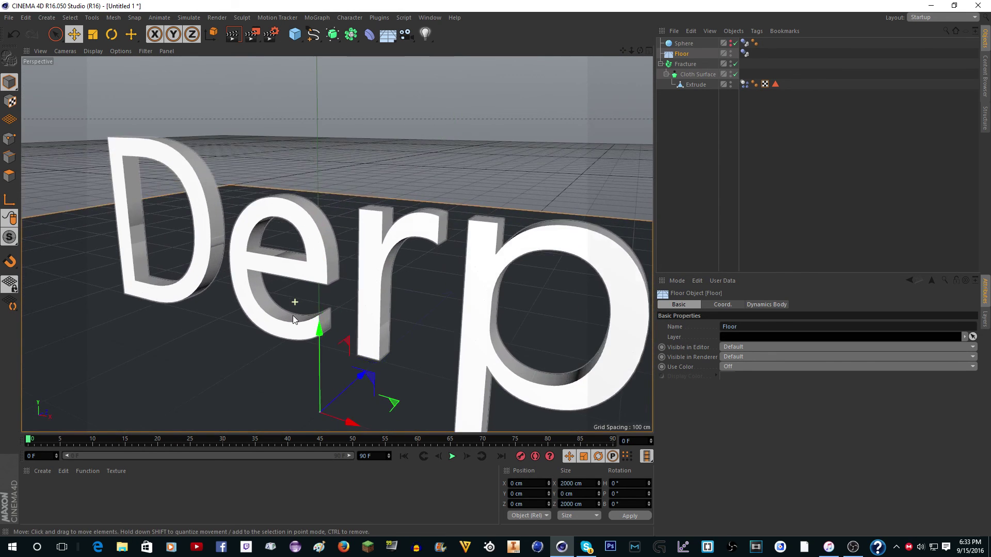
{"action": "scroll", "coordinate": [292, 299], "scroll_direction": "down", "scroll_amount": 6}
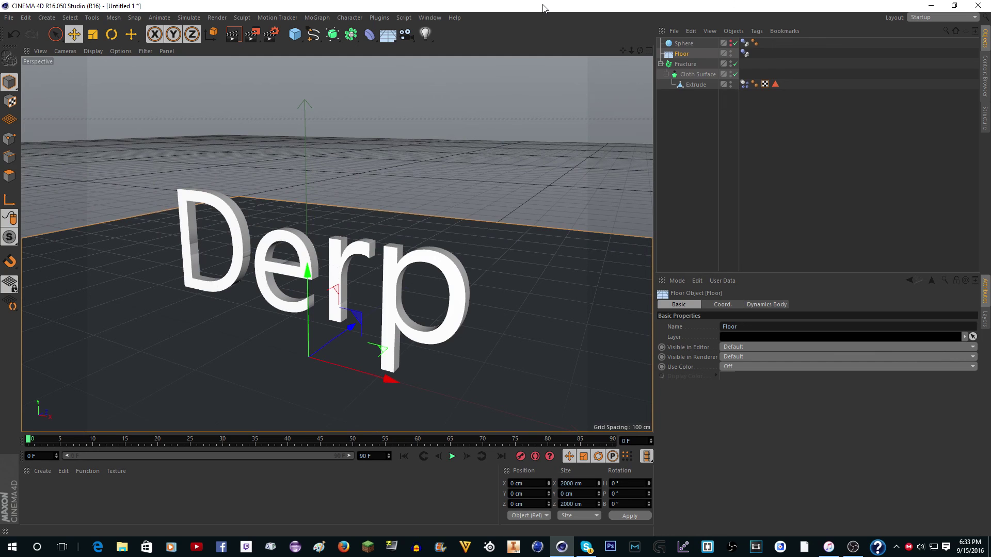